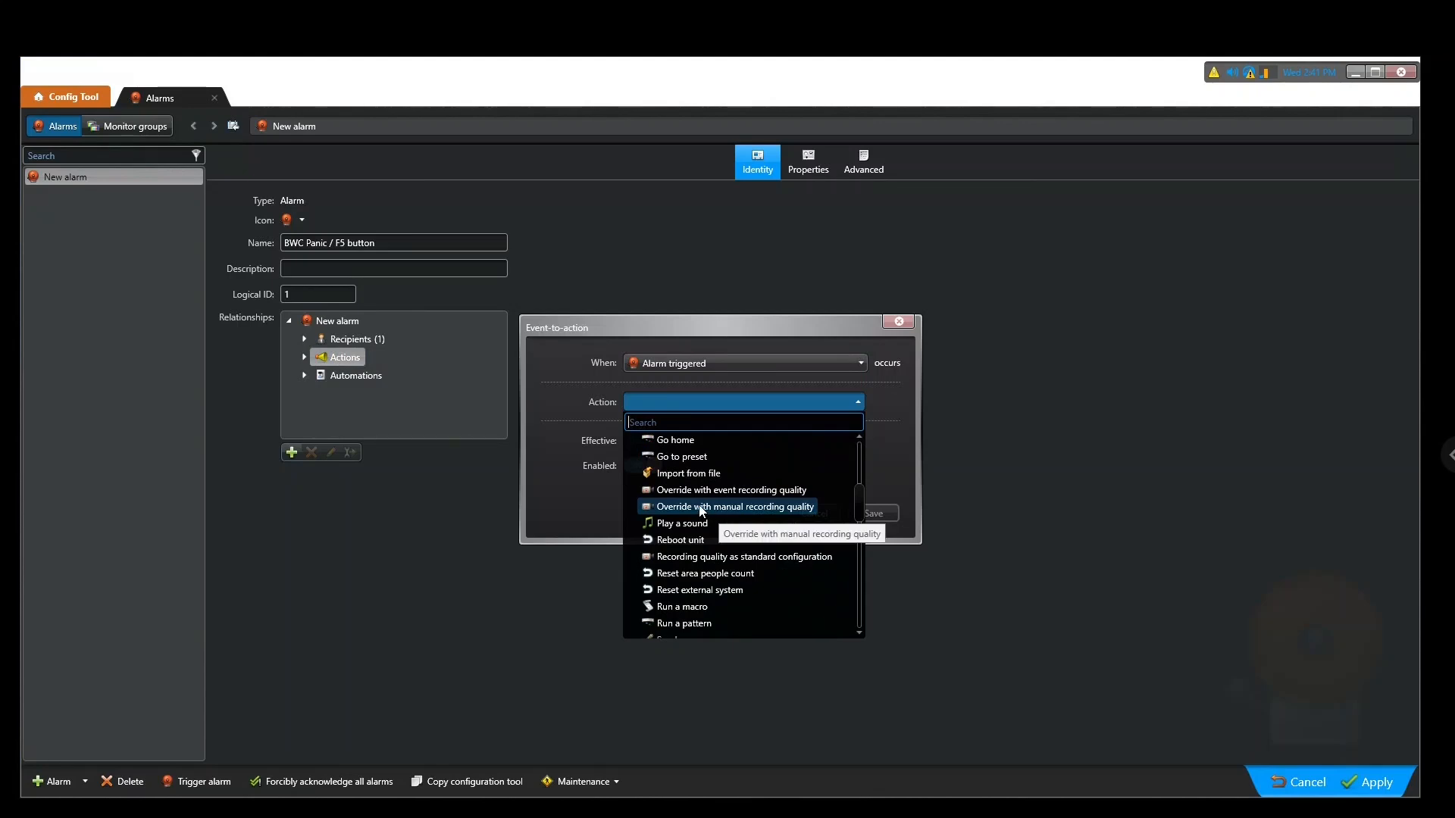
Set the alarm-triggered action to play the Alert sound for the Administrators group and save the event-to-action.
click(698, 523)
click(684, 431)
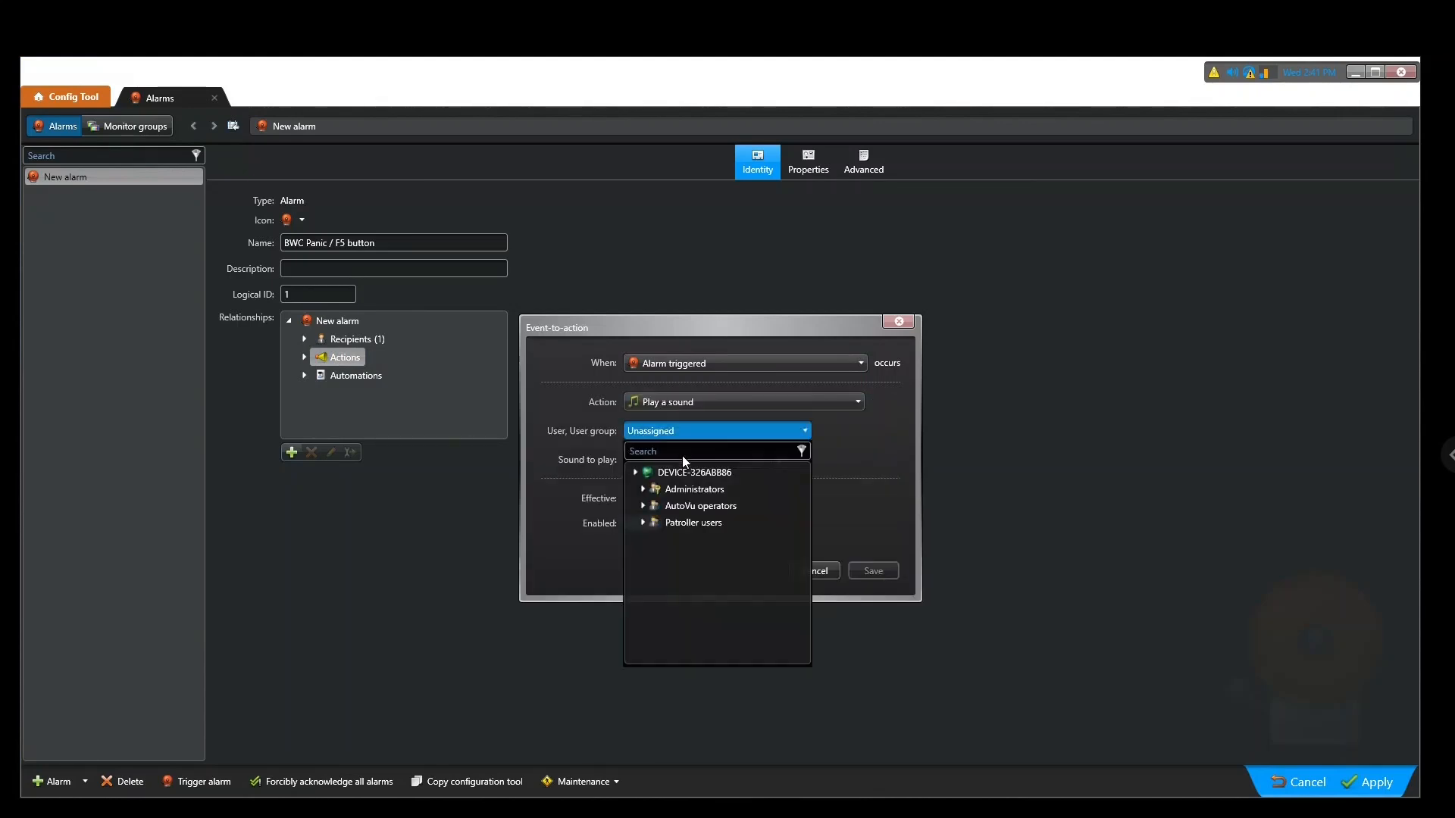
click(684, 488)
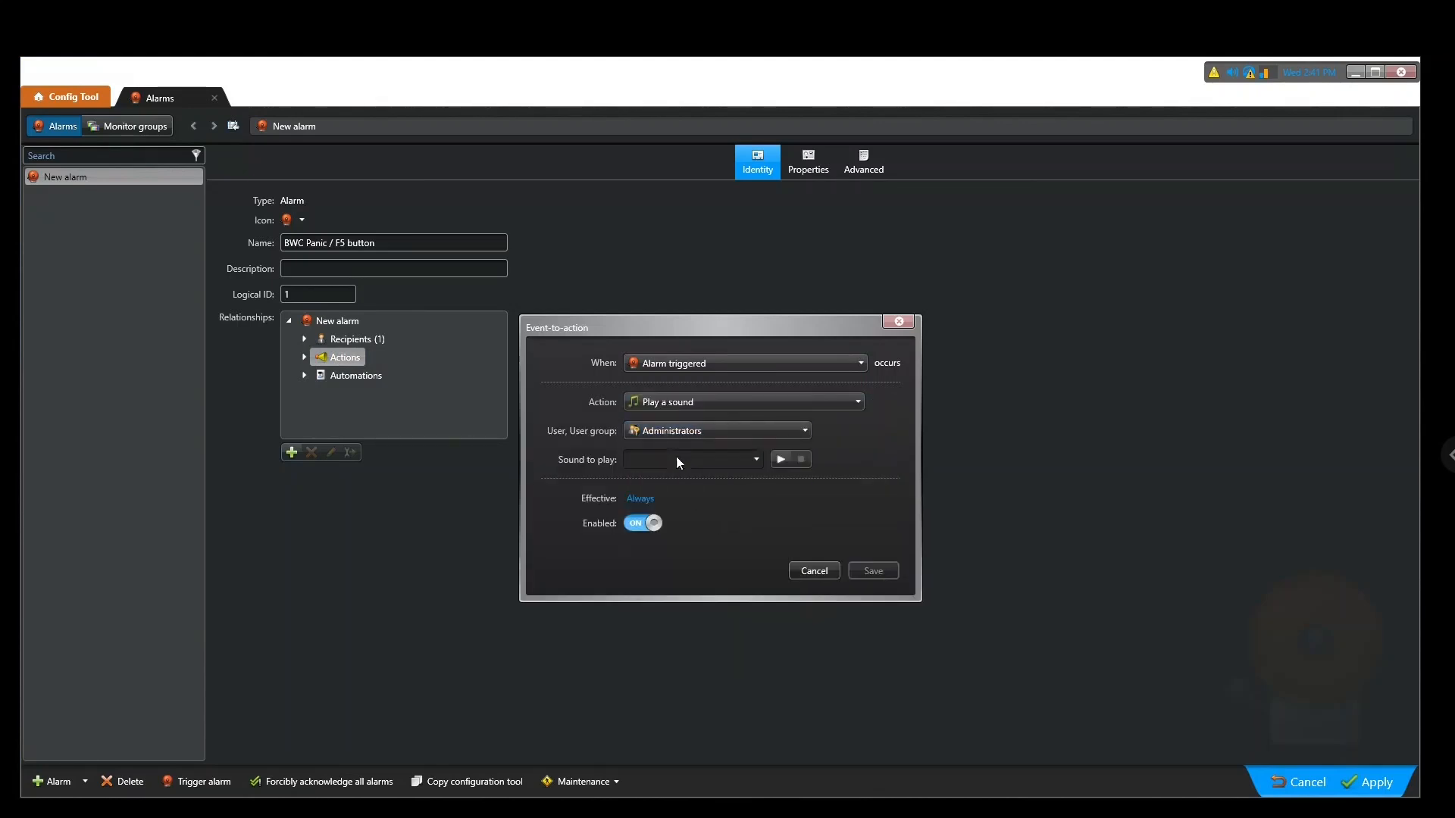
click(676, 458)
click(661, 492)
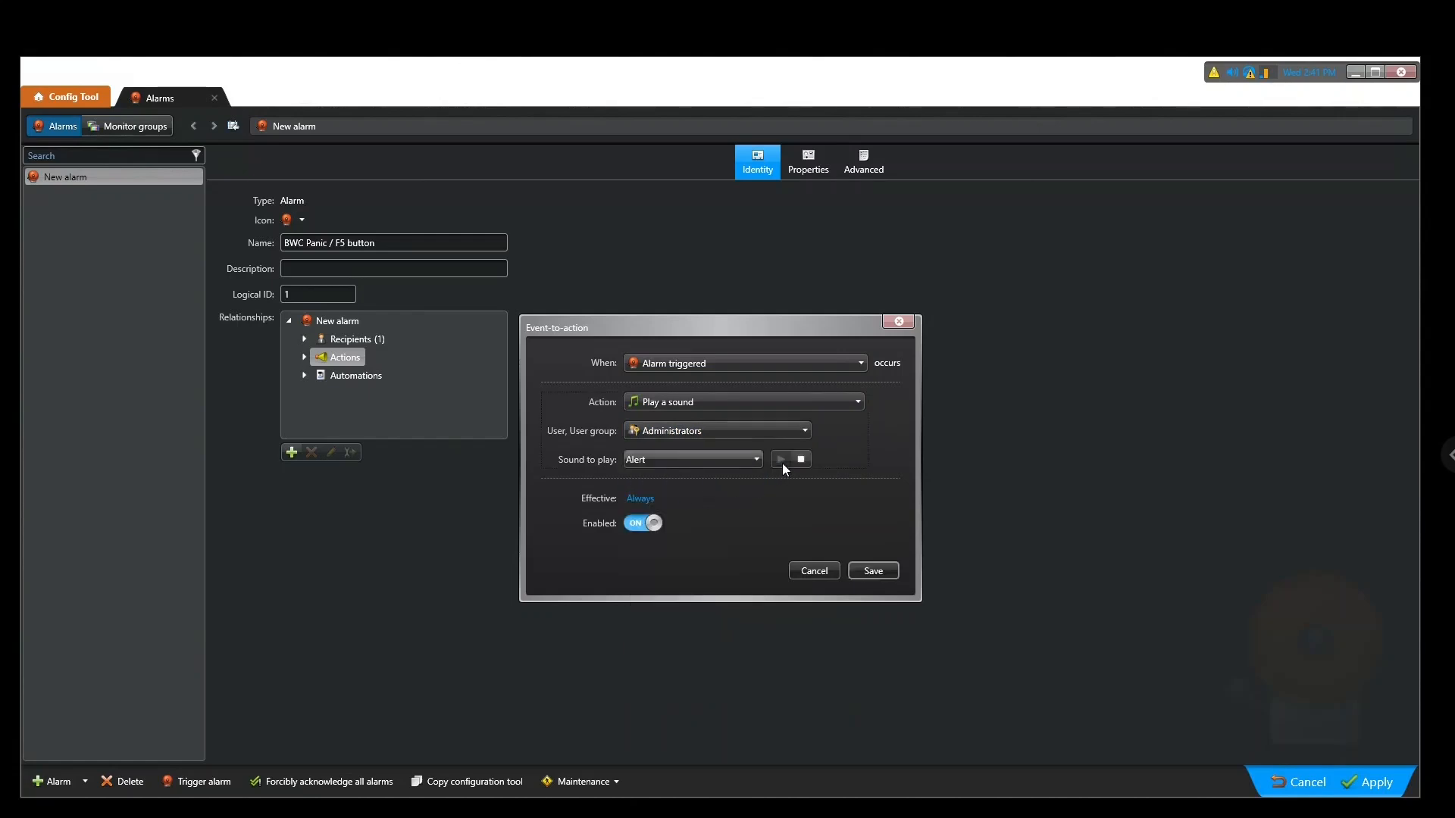
click(873, 572)
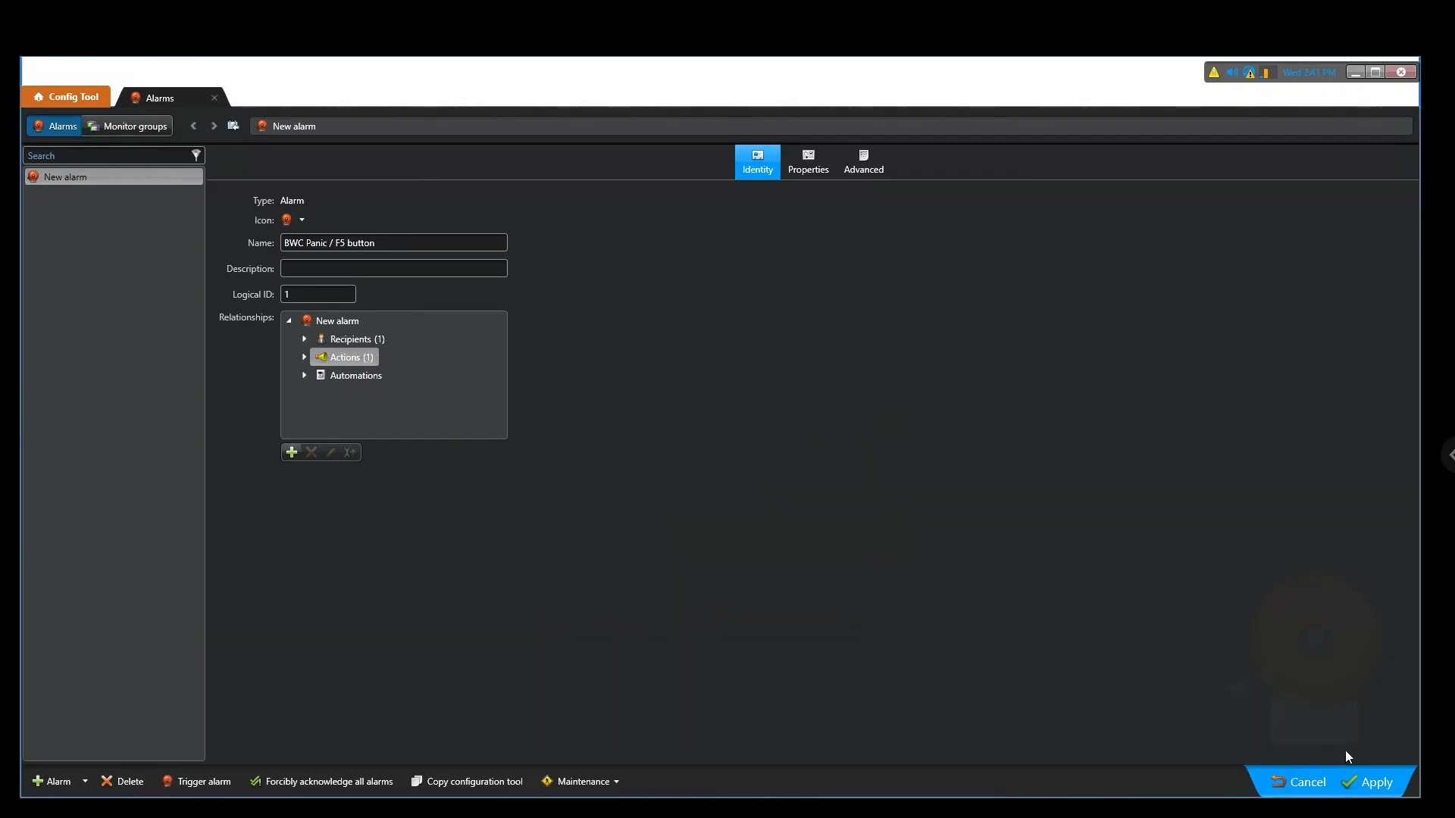
Attach the Phil-TSR BWC camera to the BWC Panic / F5 button alarm and apply the change.
click(806, 161)
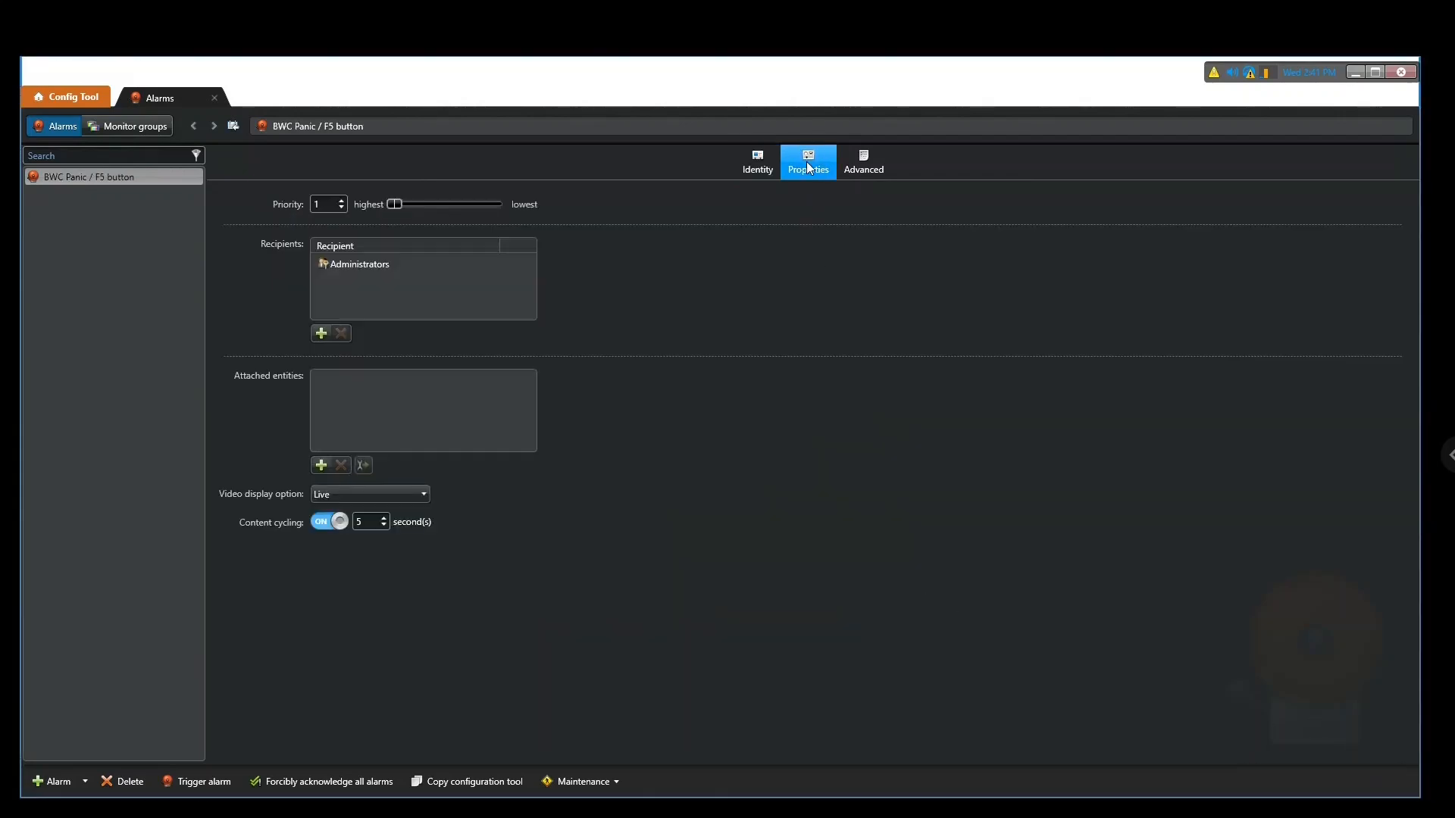
click(321, 464)
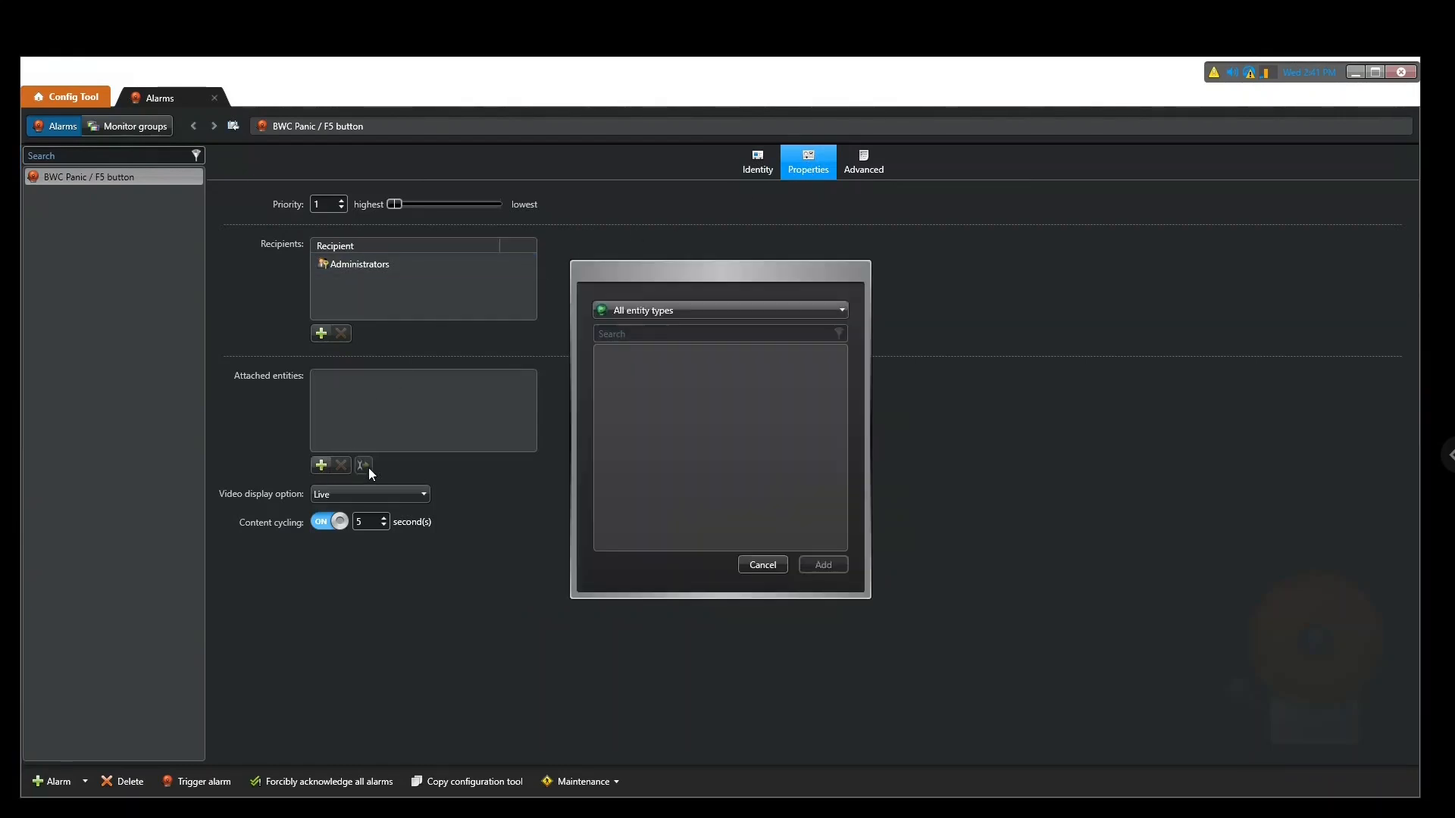
click(652, 528)
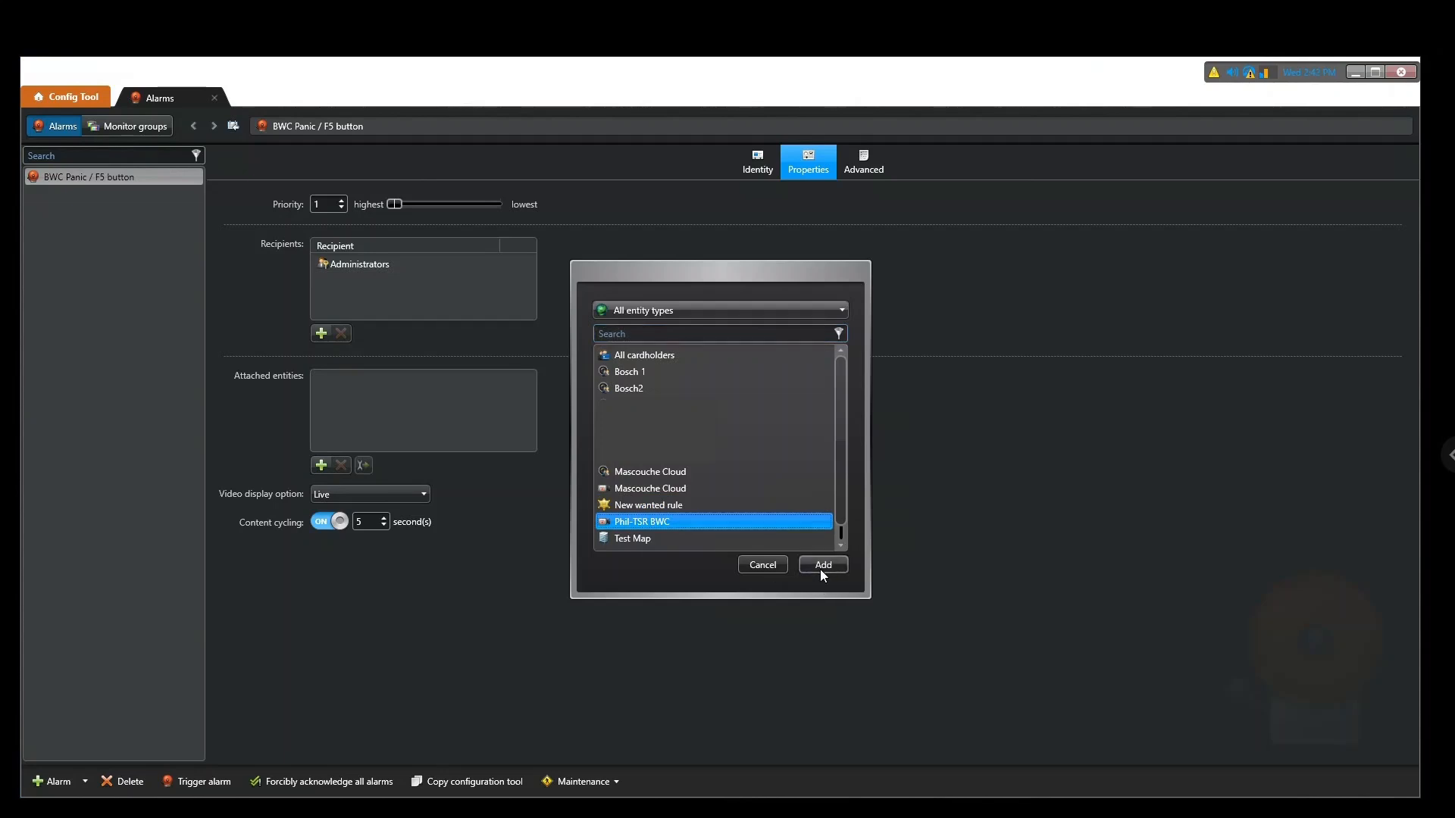
click(822, 566)
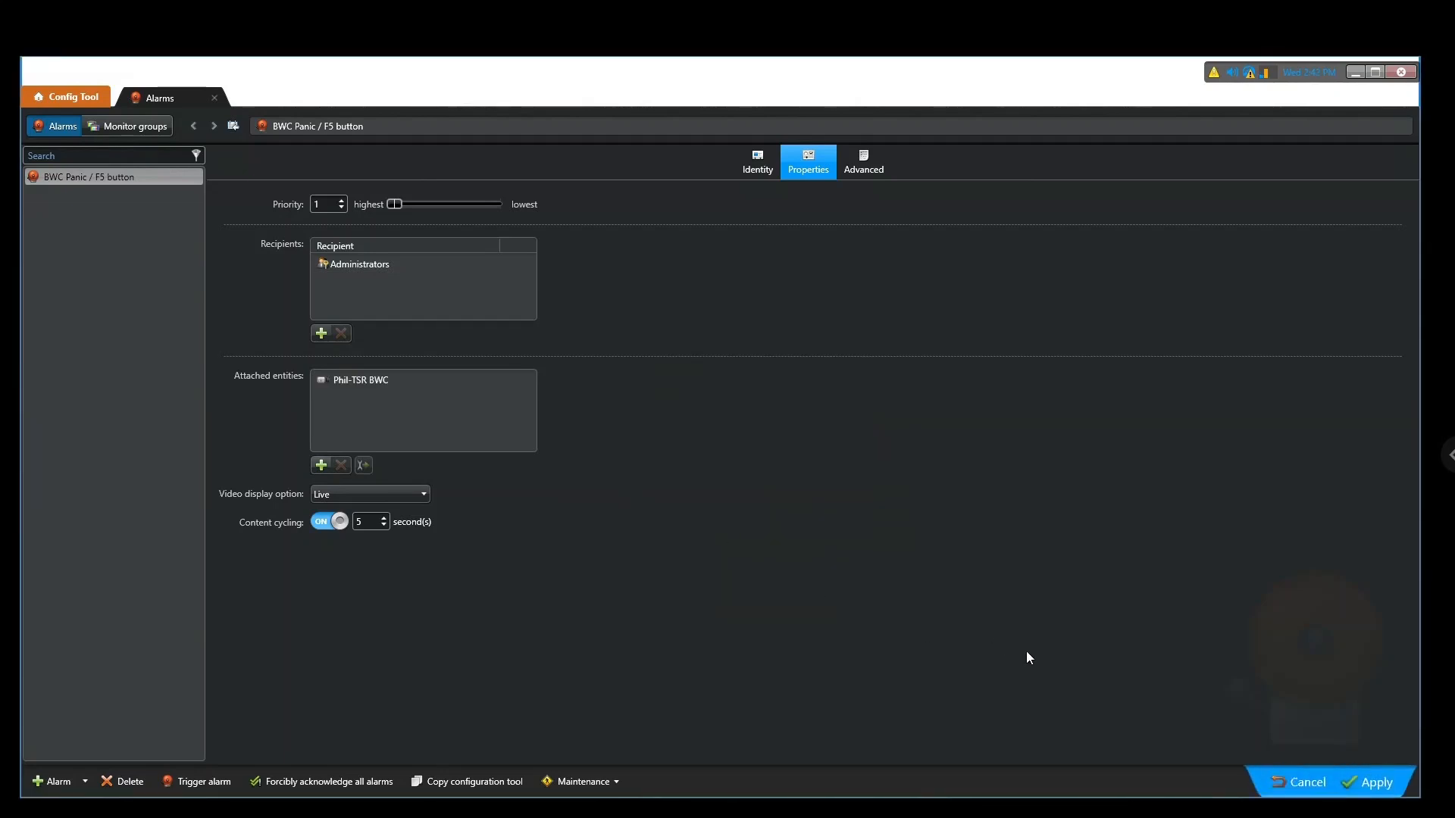
click(1362, 781)
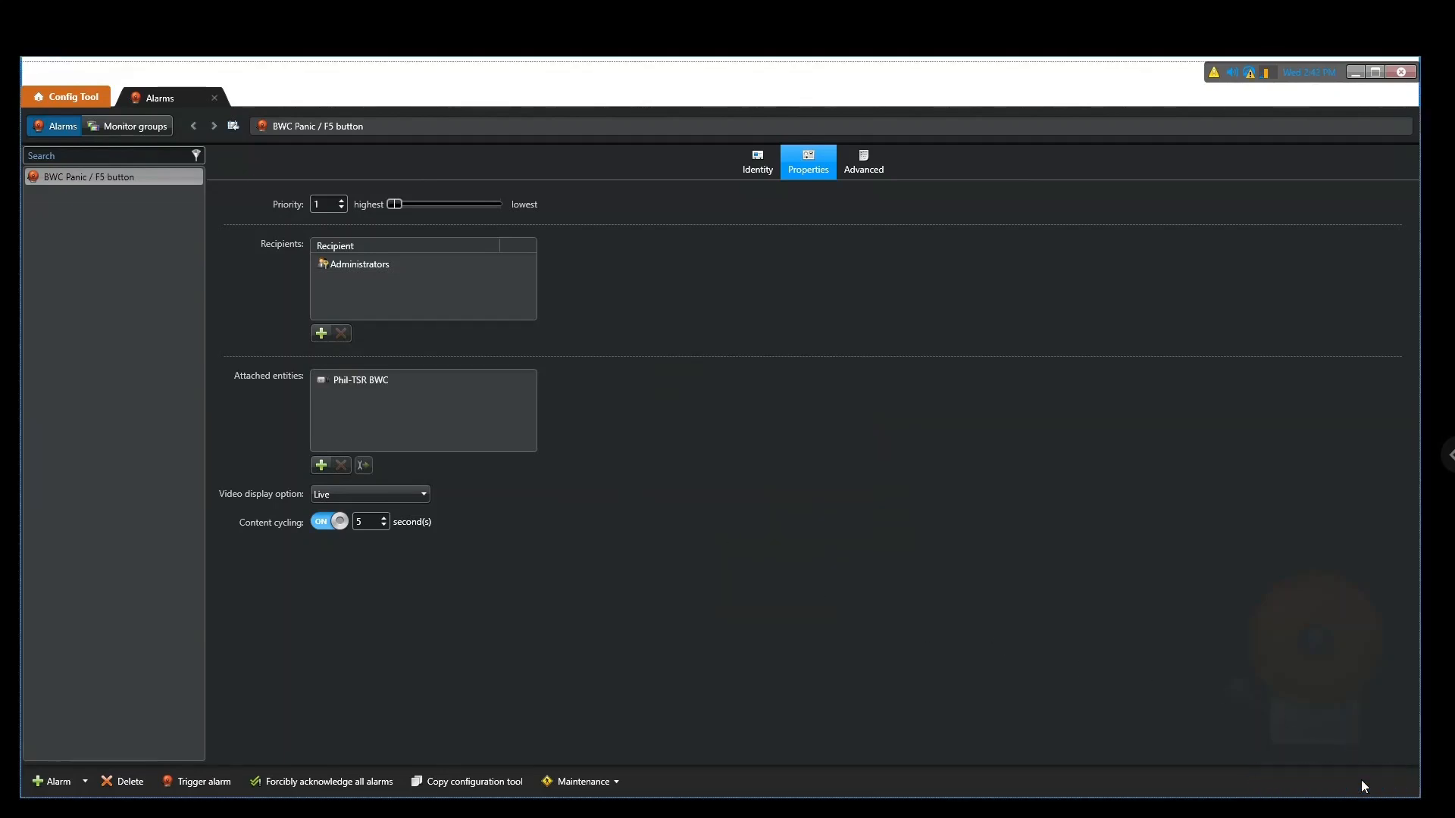
Add a new event-to-action in the Automation task with Input state changed as its event.
click(65, 101)
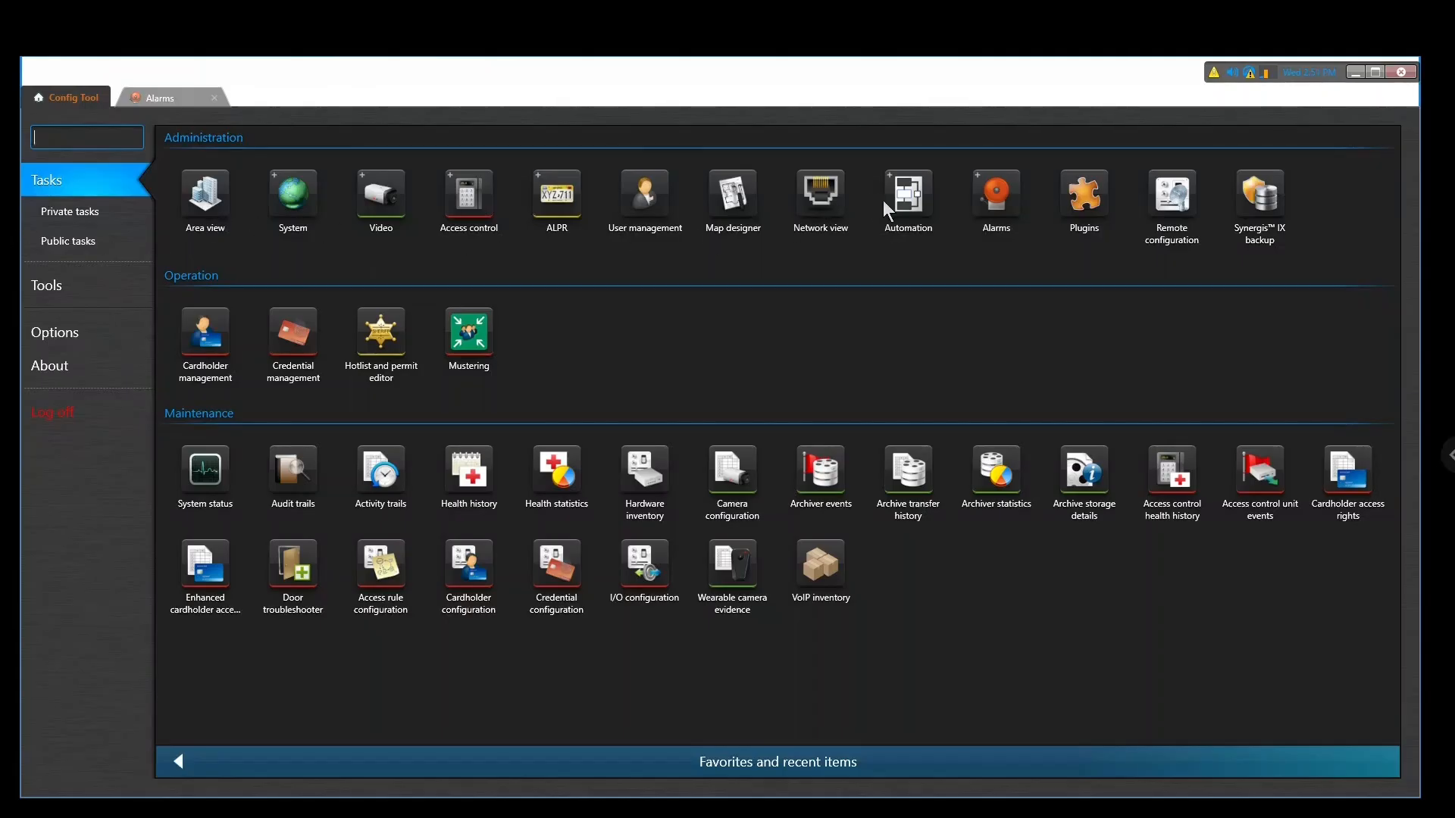
click(901, 202)
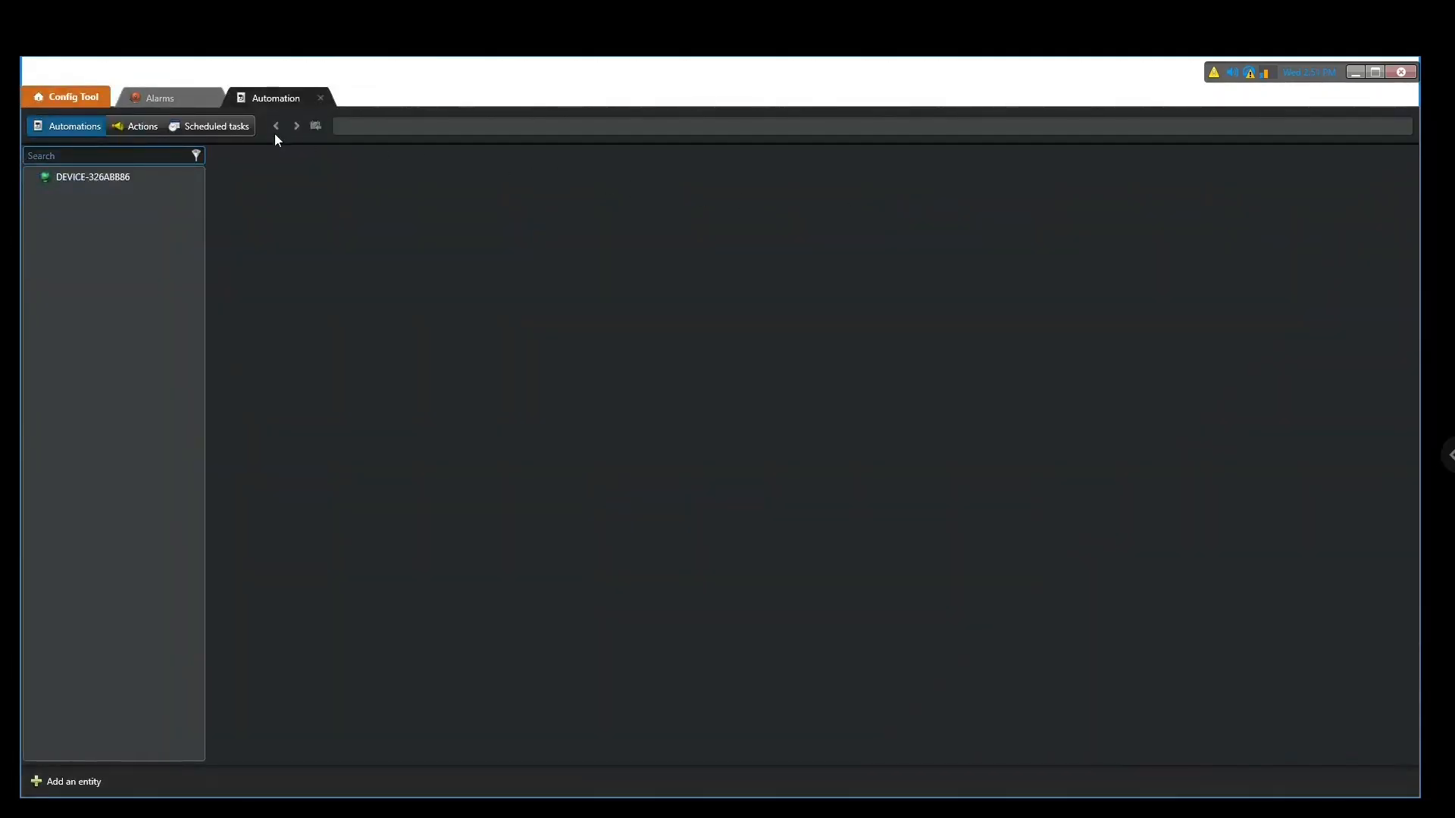
click(145, 126)
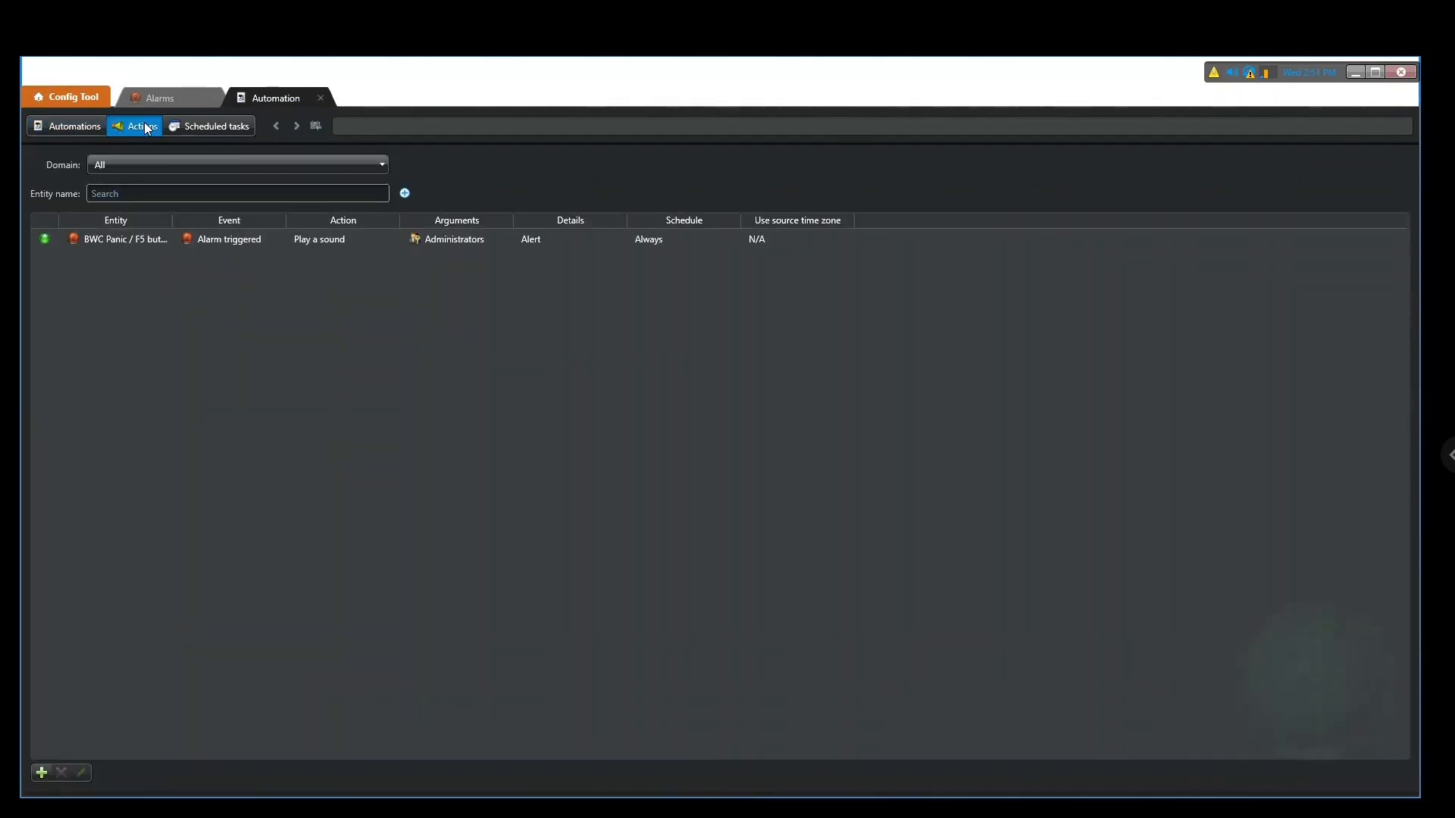
click(42, 772)
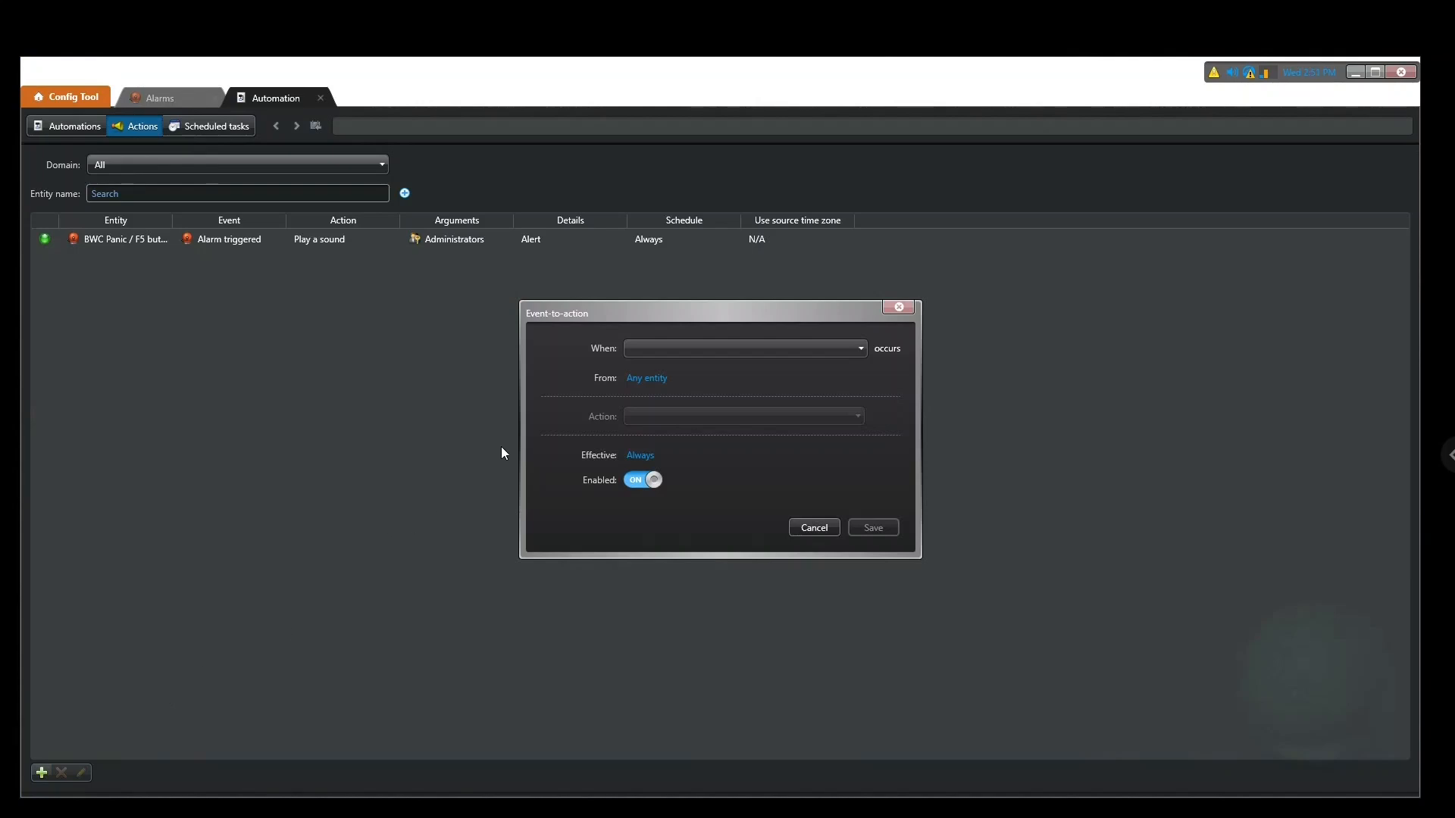
click(659, 352)
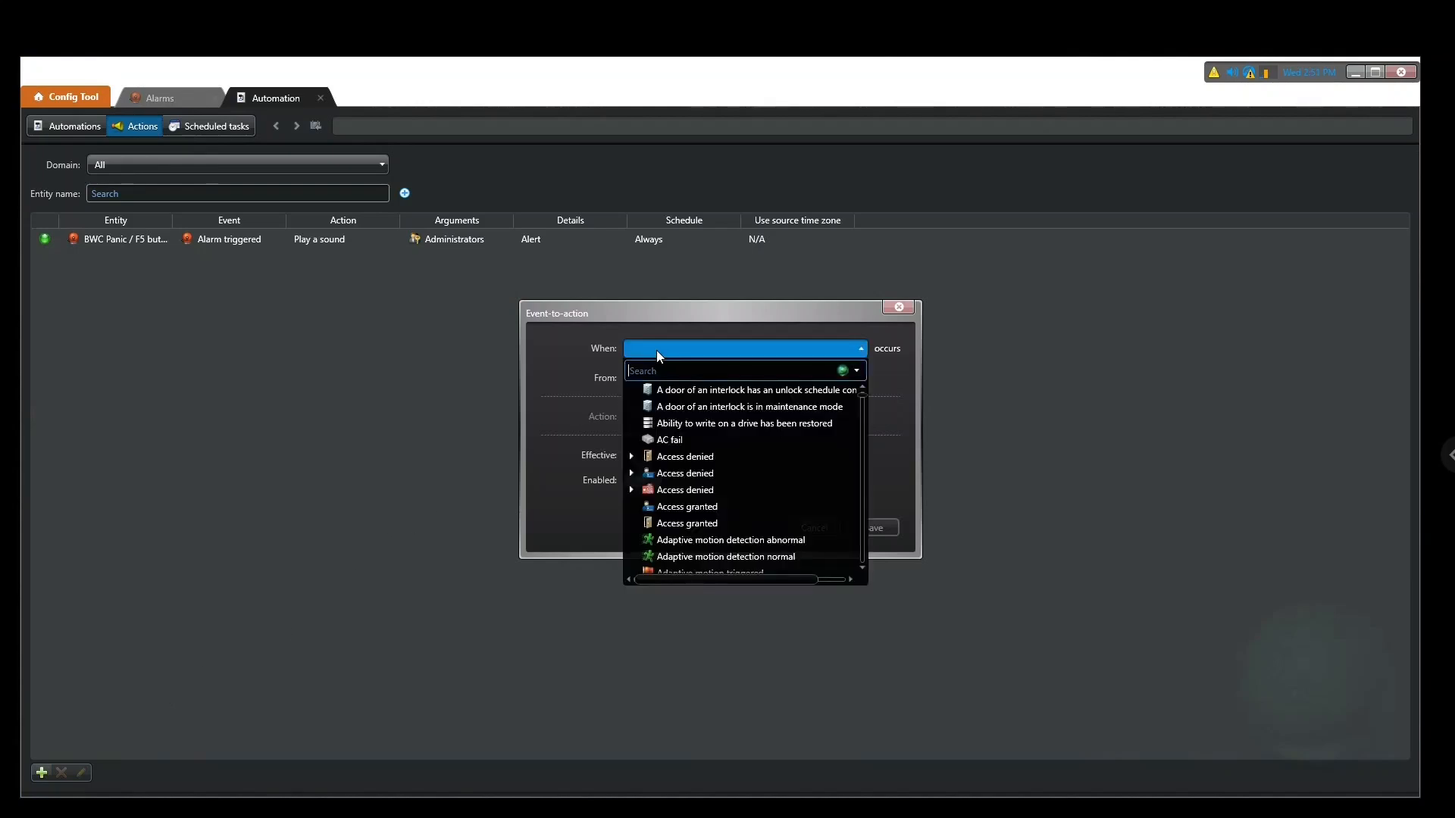
scroll(715, 421, down, 10)
scroll(716, 429, down, 12)
scroll(715, 421, down, 10)
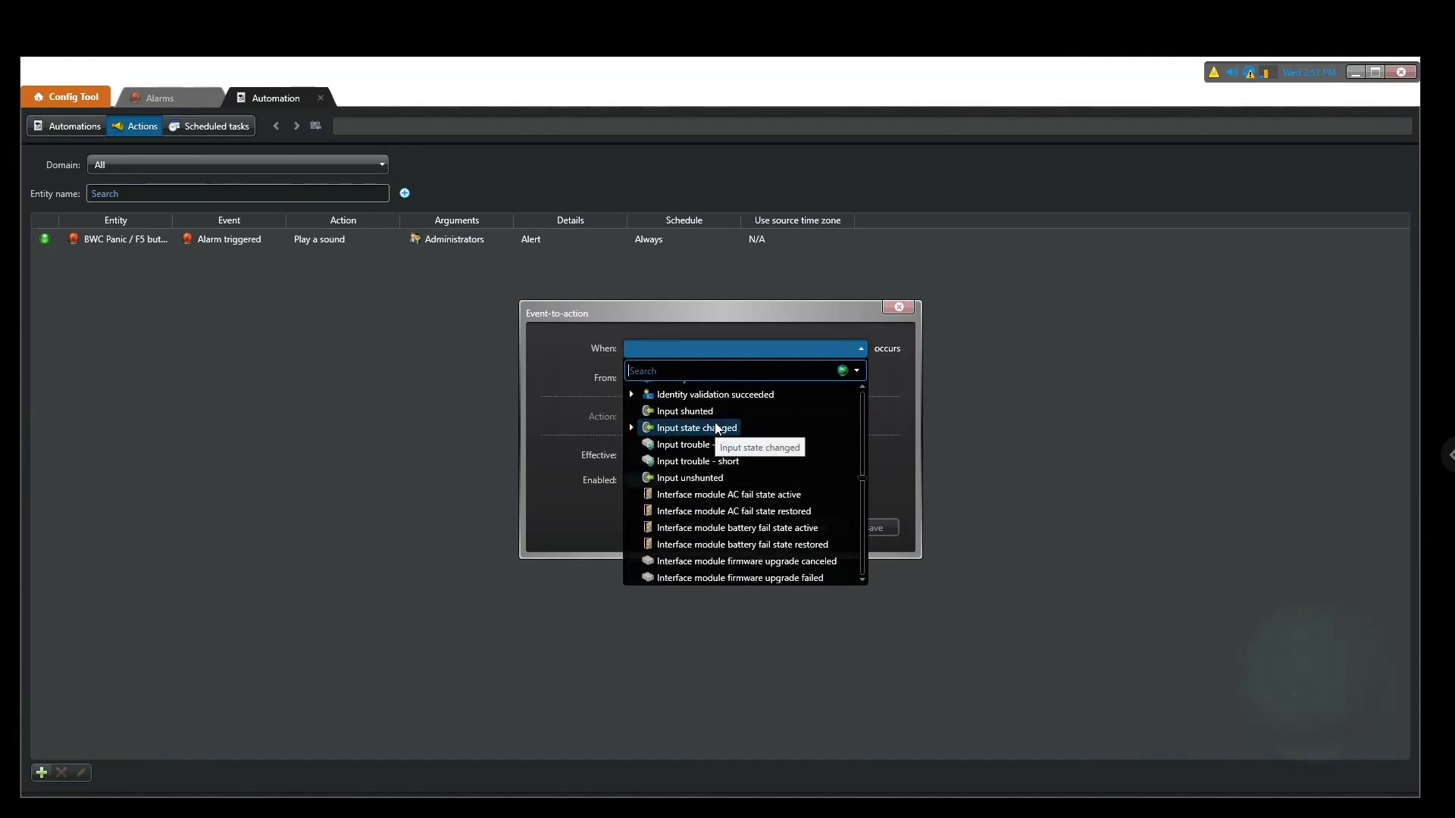
click(715, 428)
Set the event source to Phil-TSR BWC - Input - 05 under the Archiver.
click(641, 383)
click(640, 381)
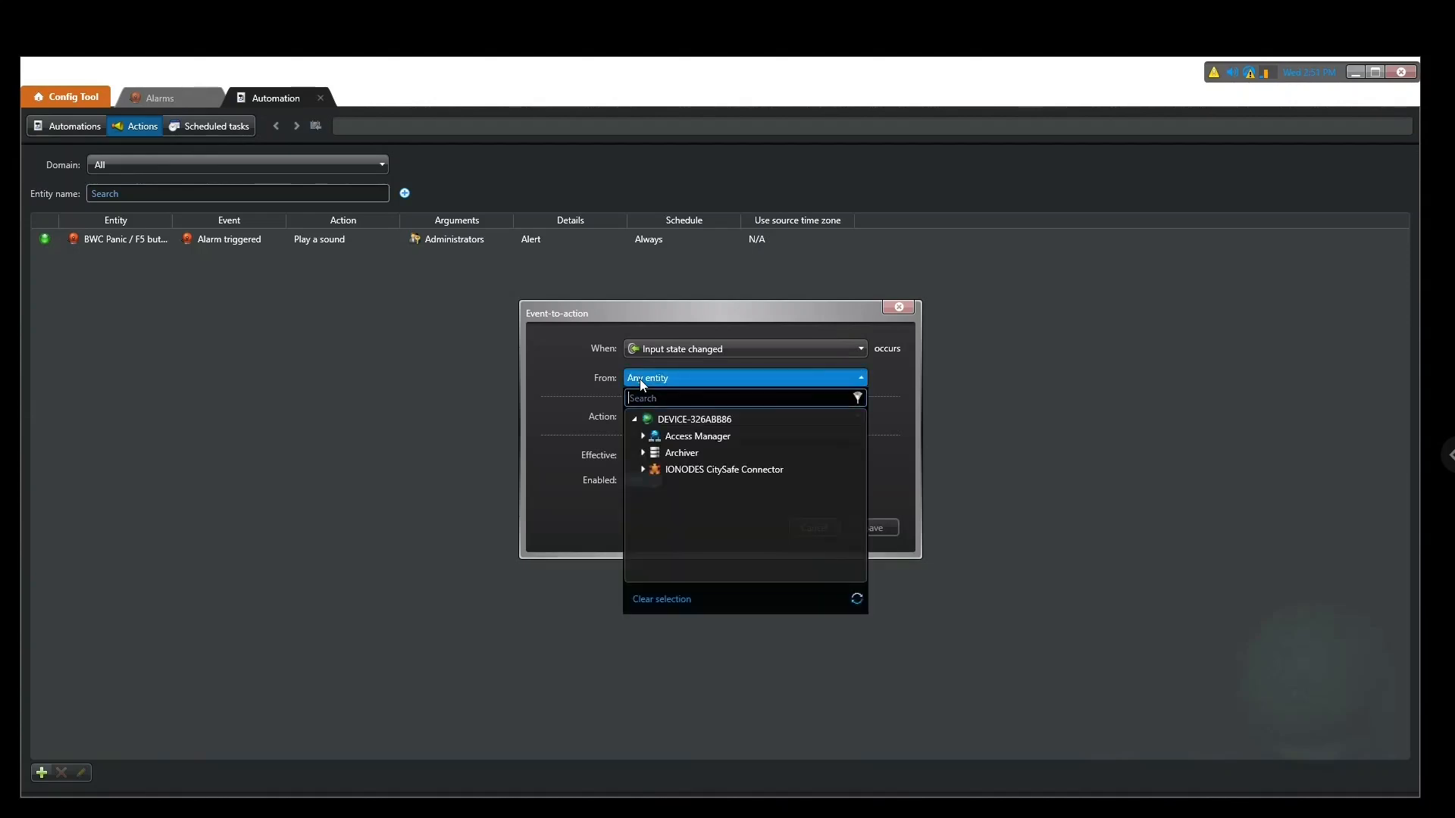
click(642, 454)
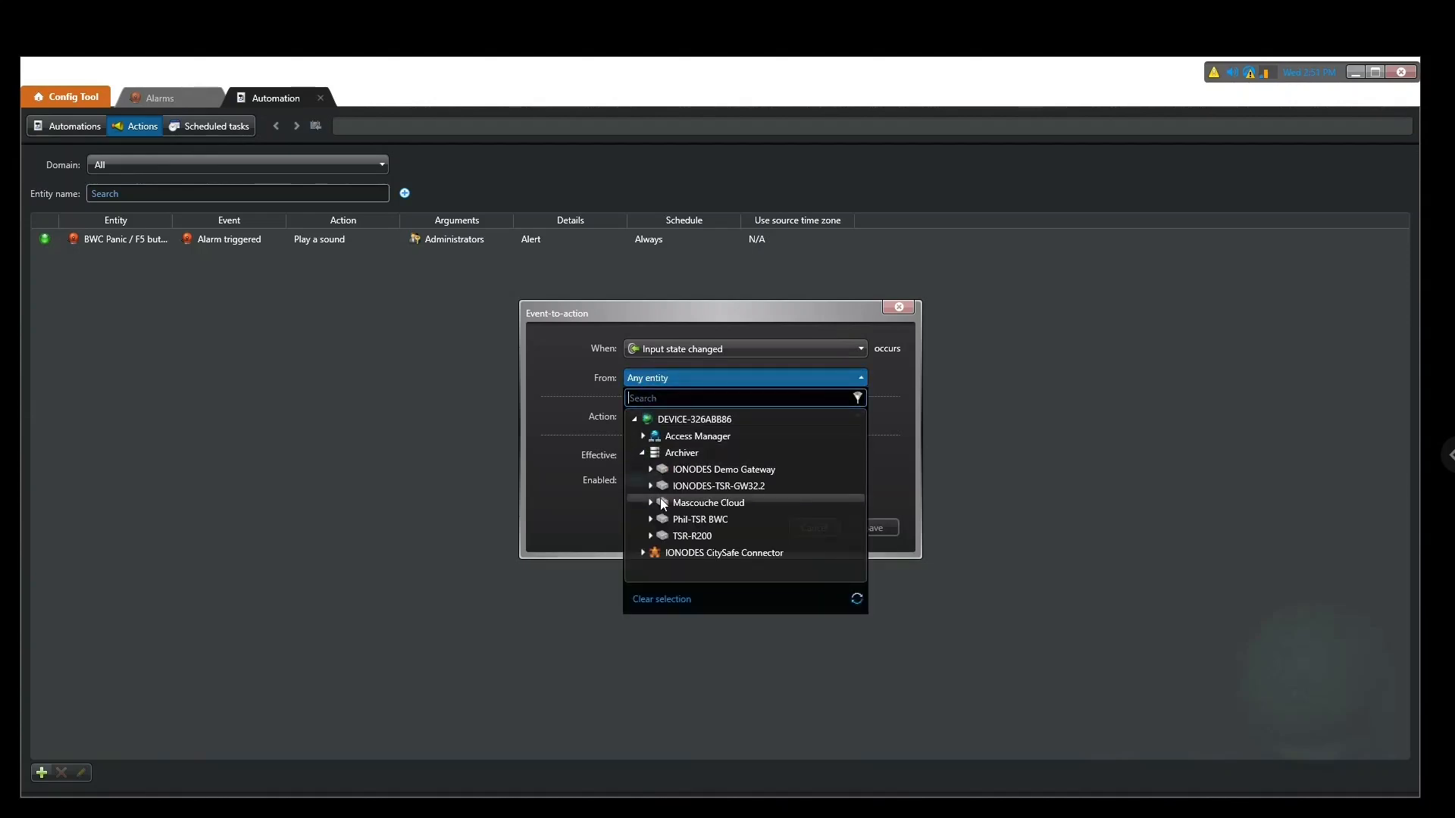
click(652, 520)
scroll(808, 520, down, 2)
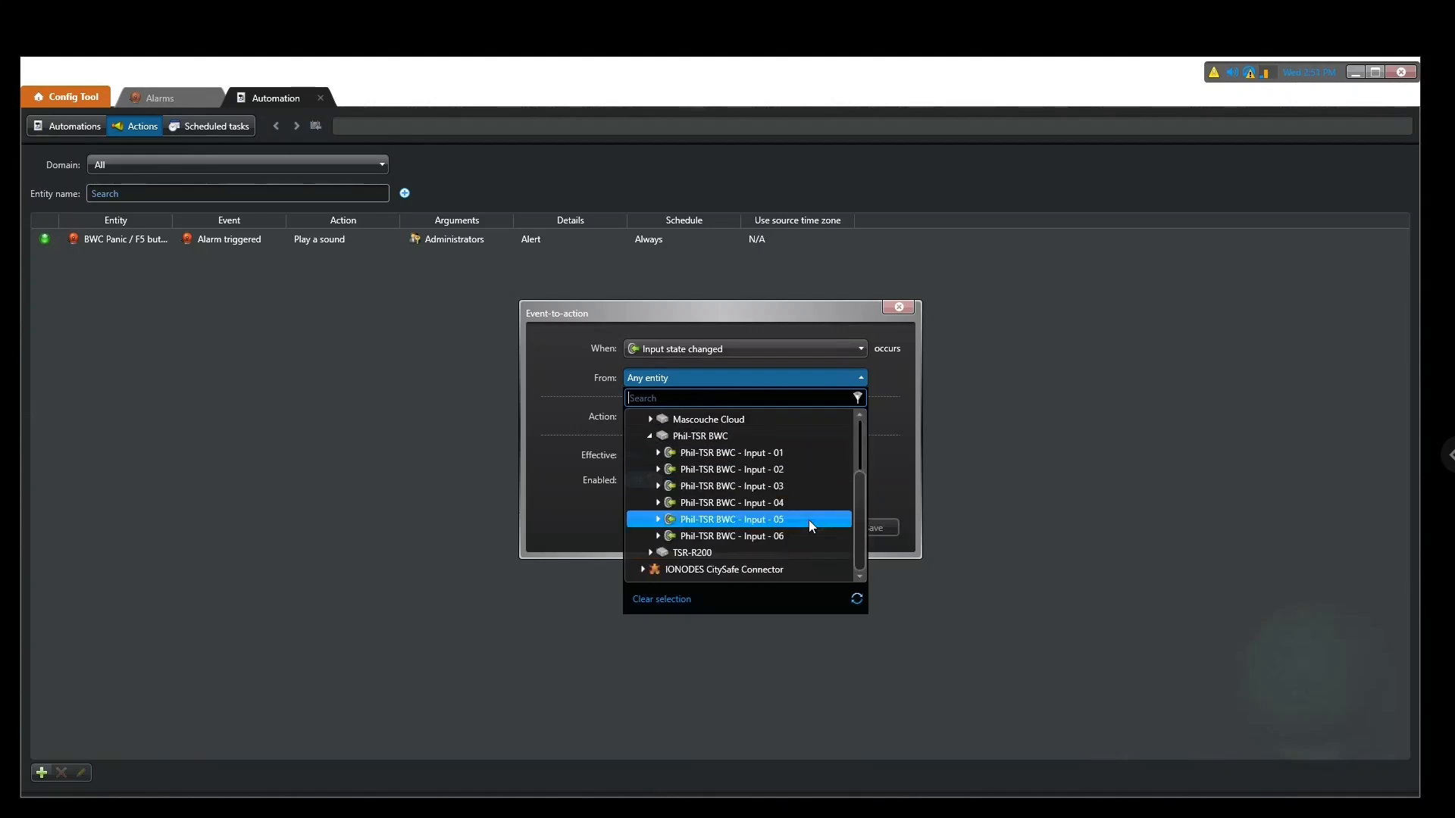
click(778, 523)
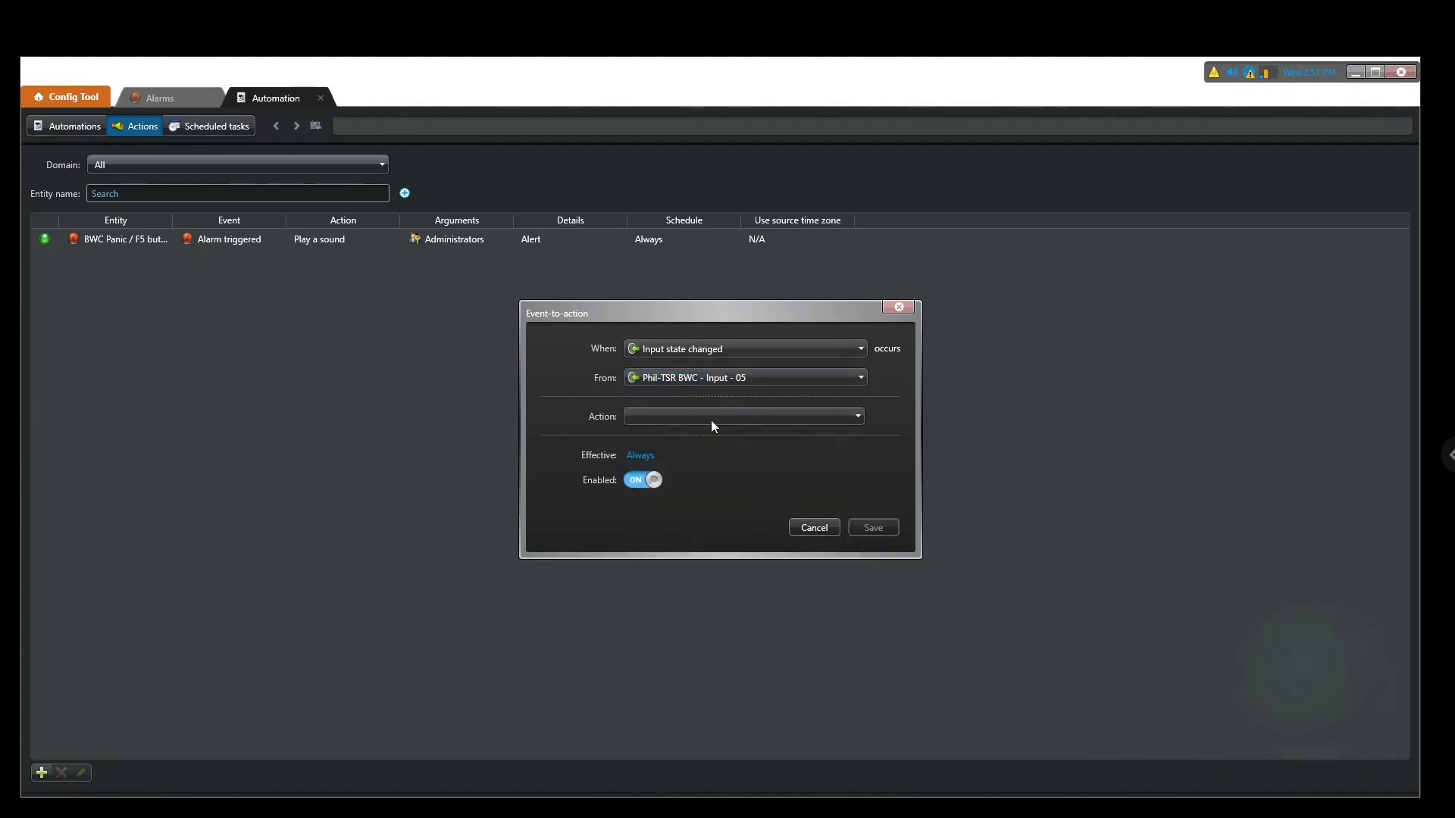
Set the action to Trigger alarm with the BWC Panic / F5 button alarm and save the event-to-action.
click(712, 421)
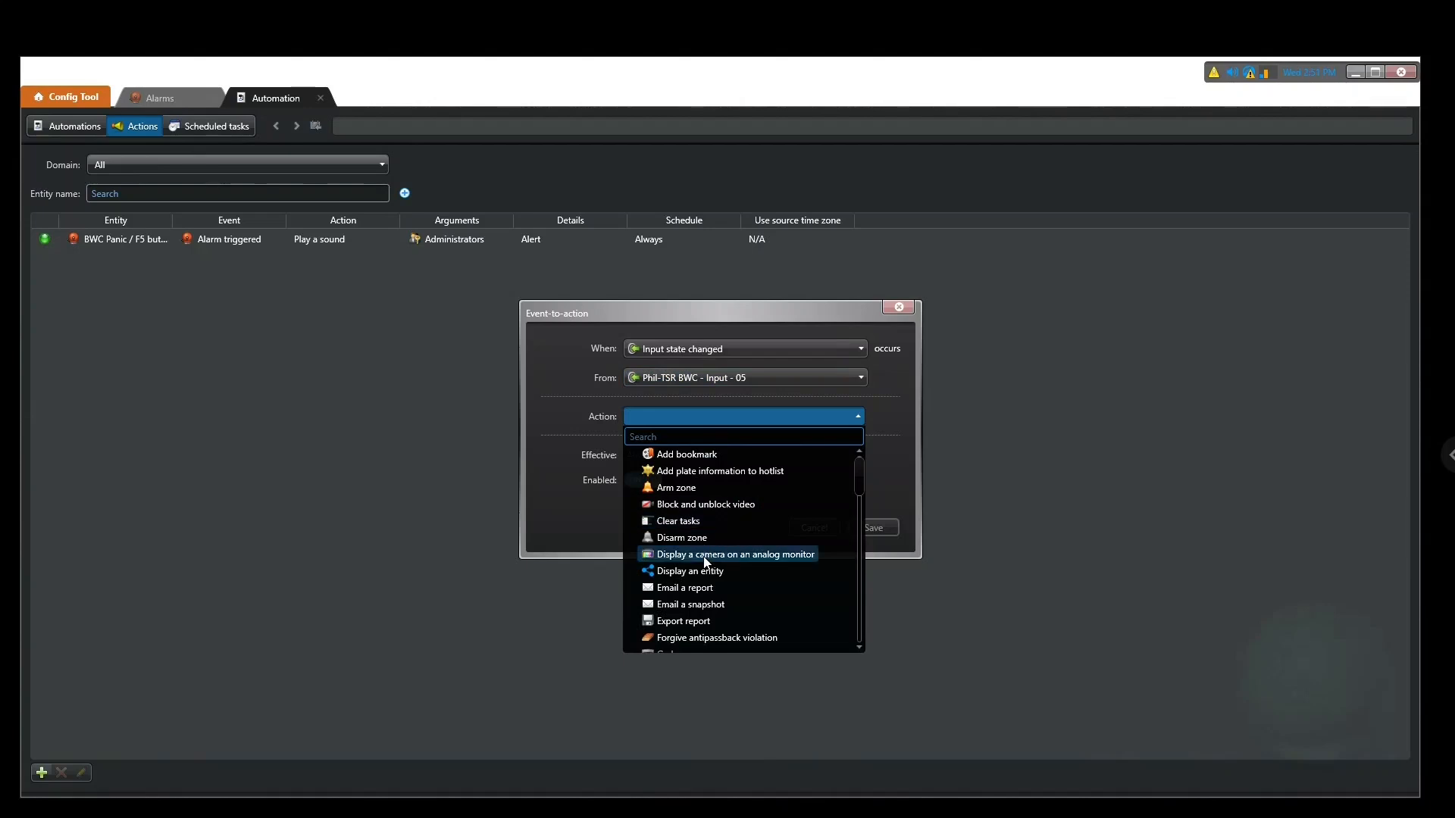
scroll(704, 556, down, 2)
scroll(703, 556, down, 3)
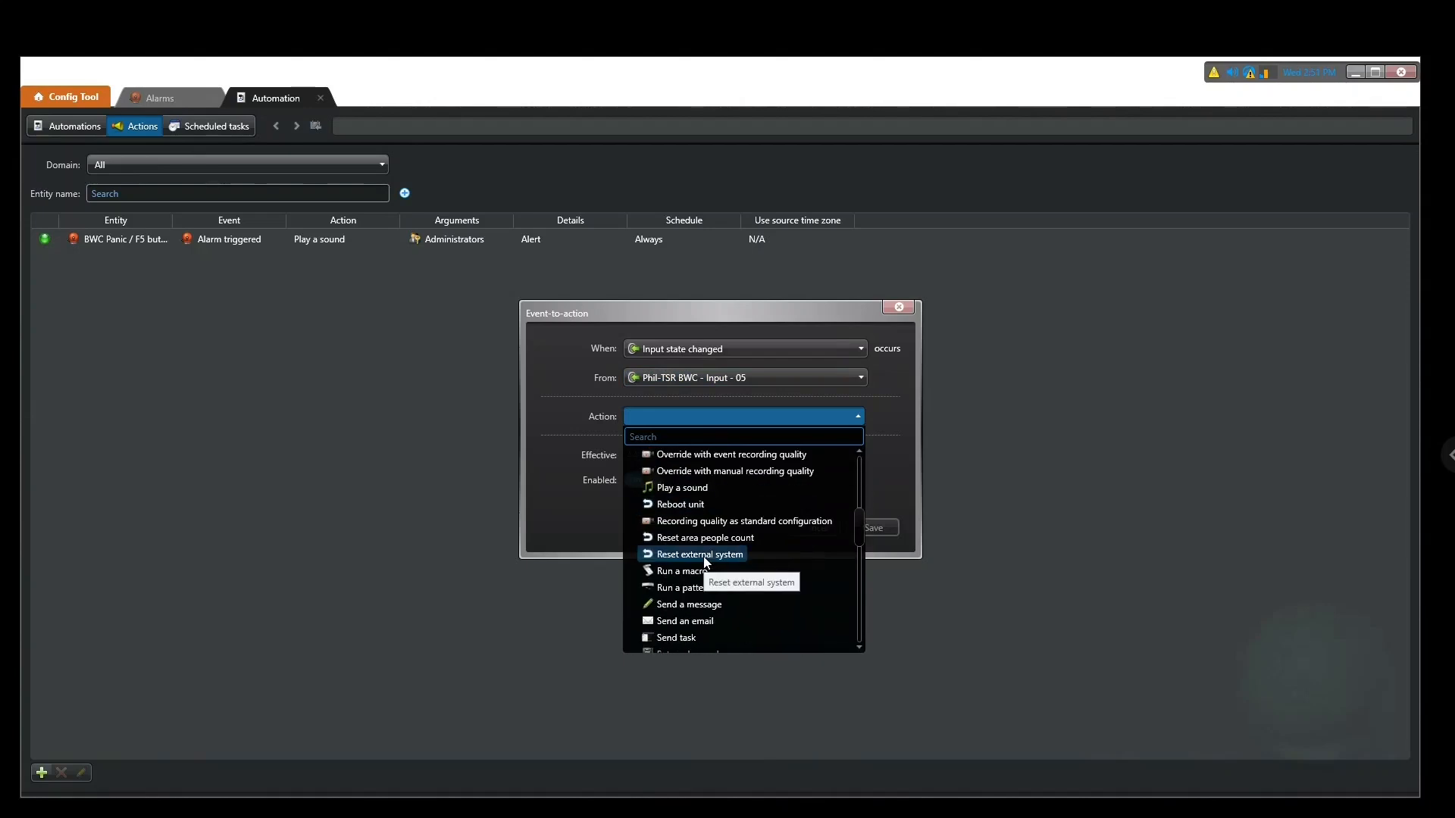
scroll(704, 556, down, 2)
scroll(704, 560, down, 7)
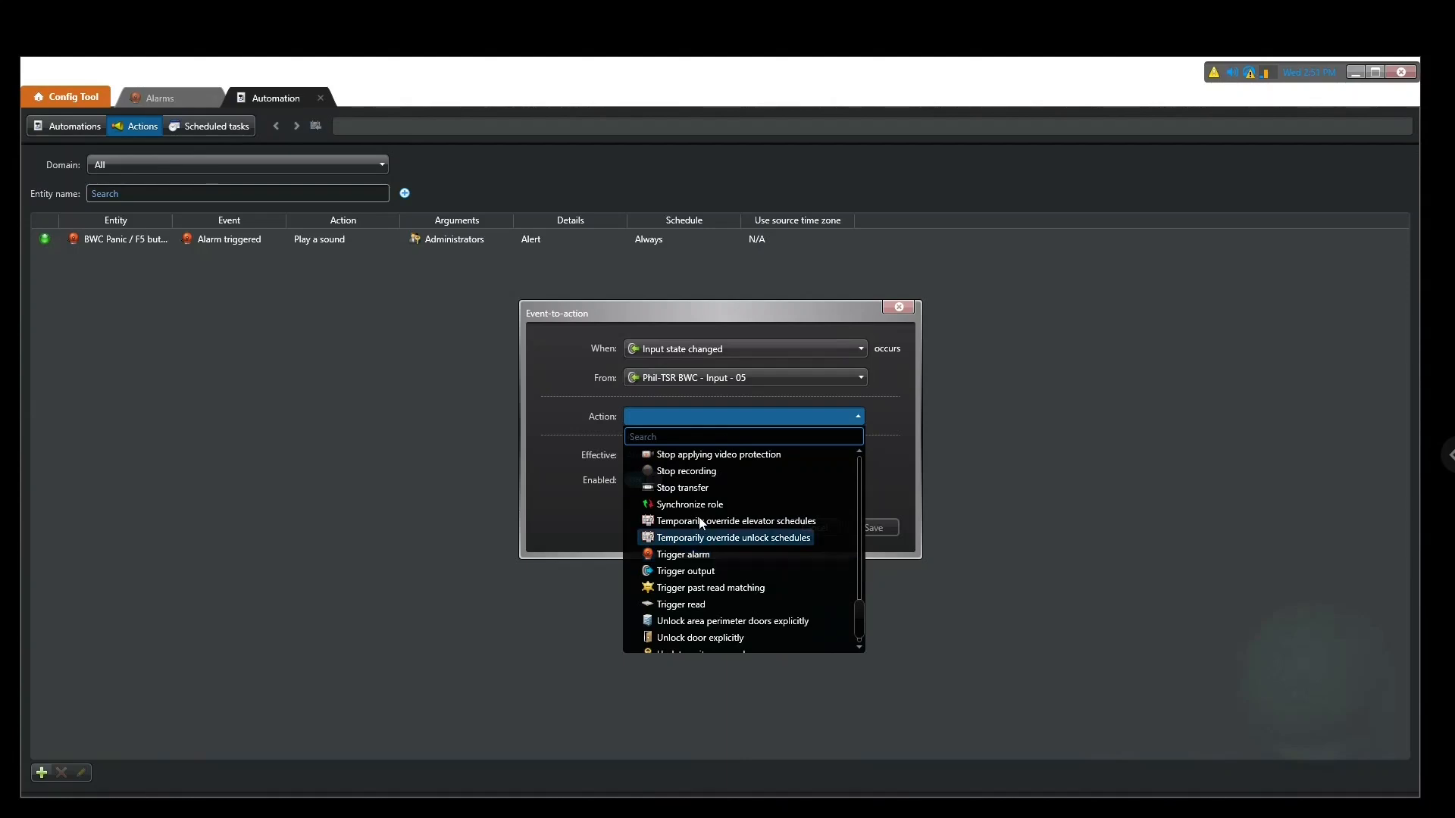
click(686, 553)
click(685, 447)
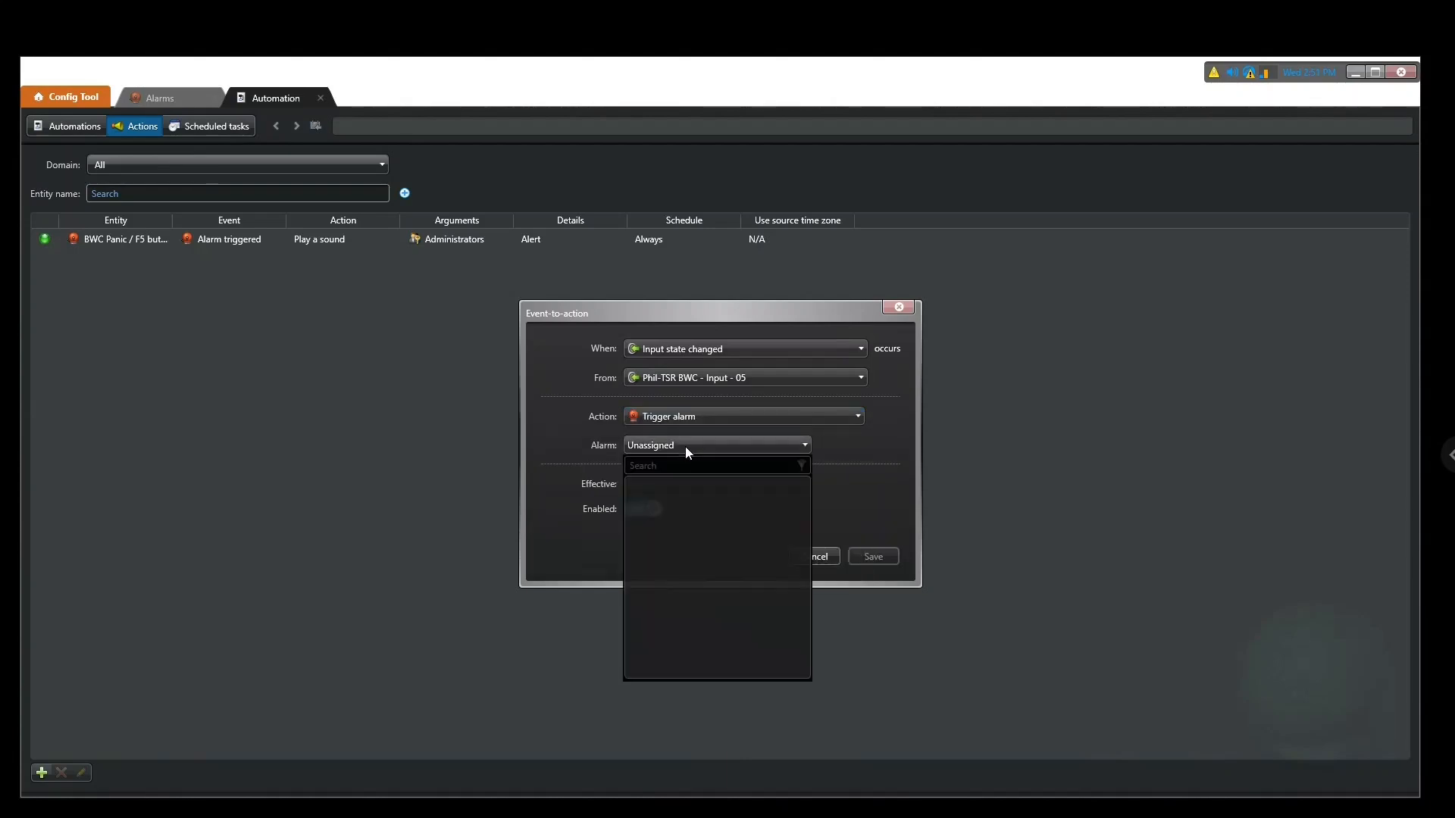
click(672, 485)
click(875, 557)
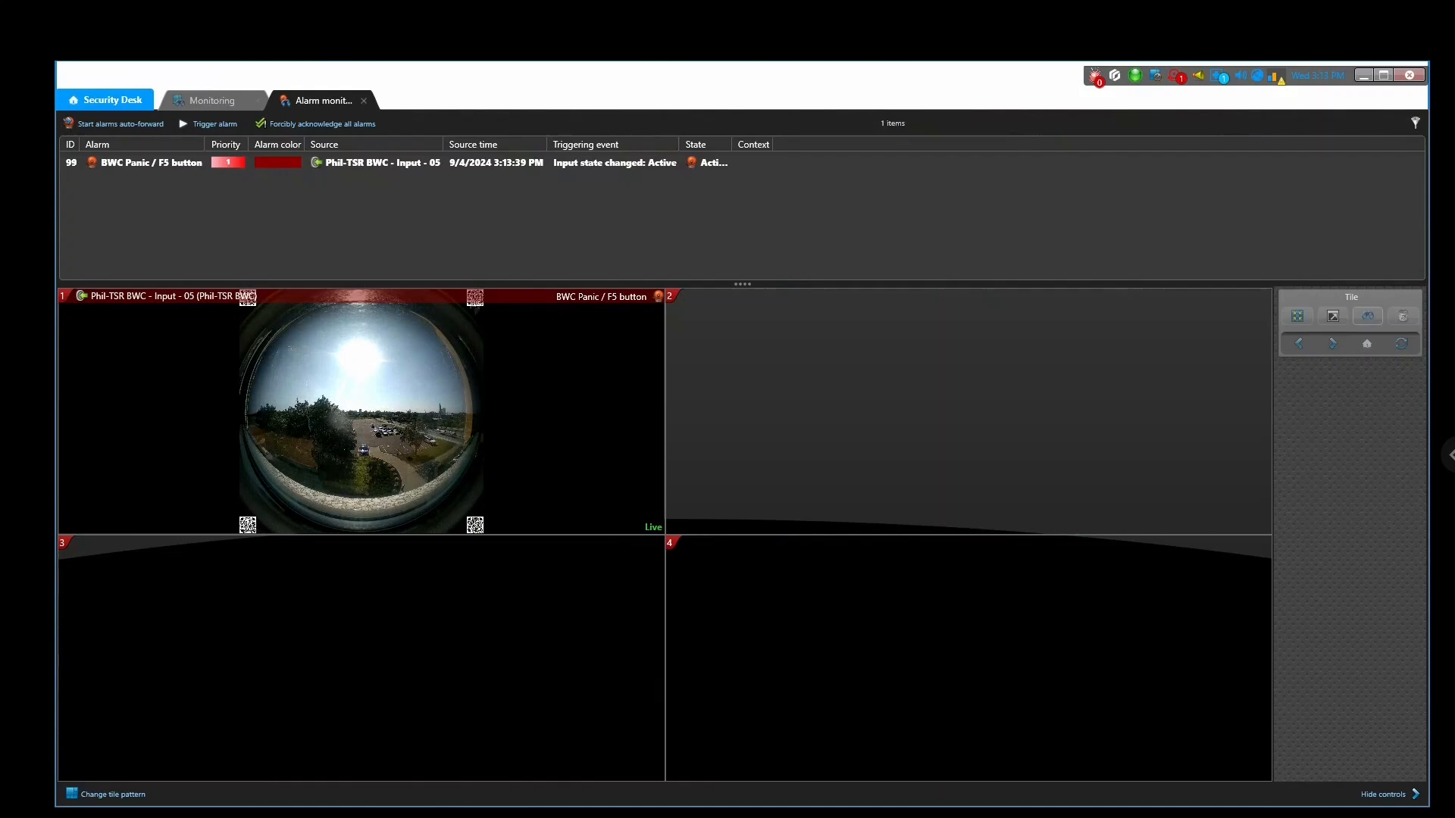
Switch to Security Desk to inspect the active BWC Panic / F5 button alarm and view the Monitoring task.
right_click(397, 170)
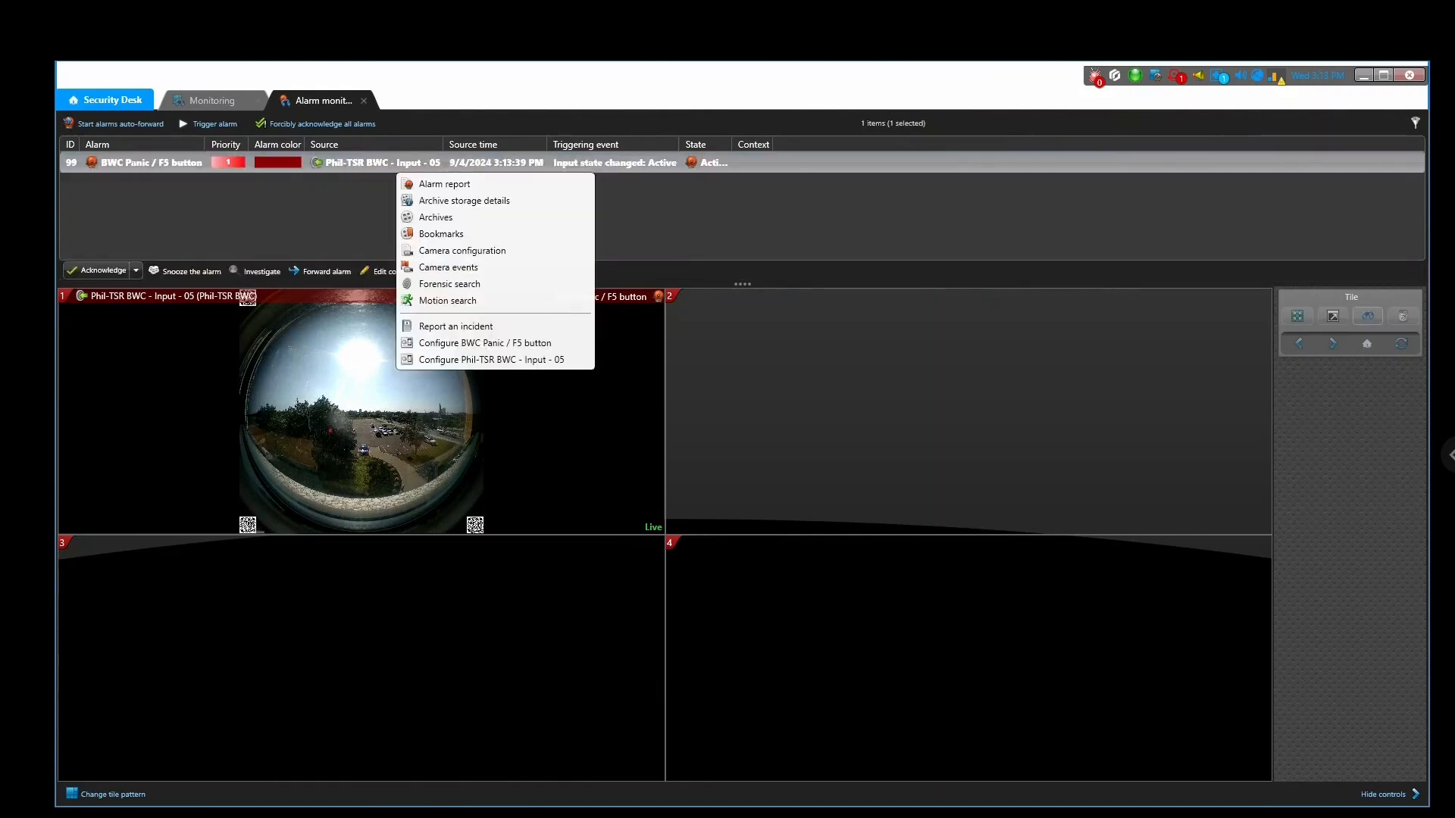
key(Escape)
key(ctrl+shift+Tab)
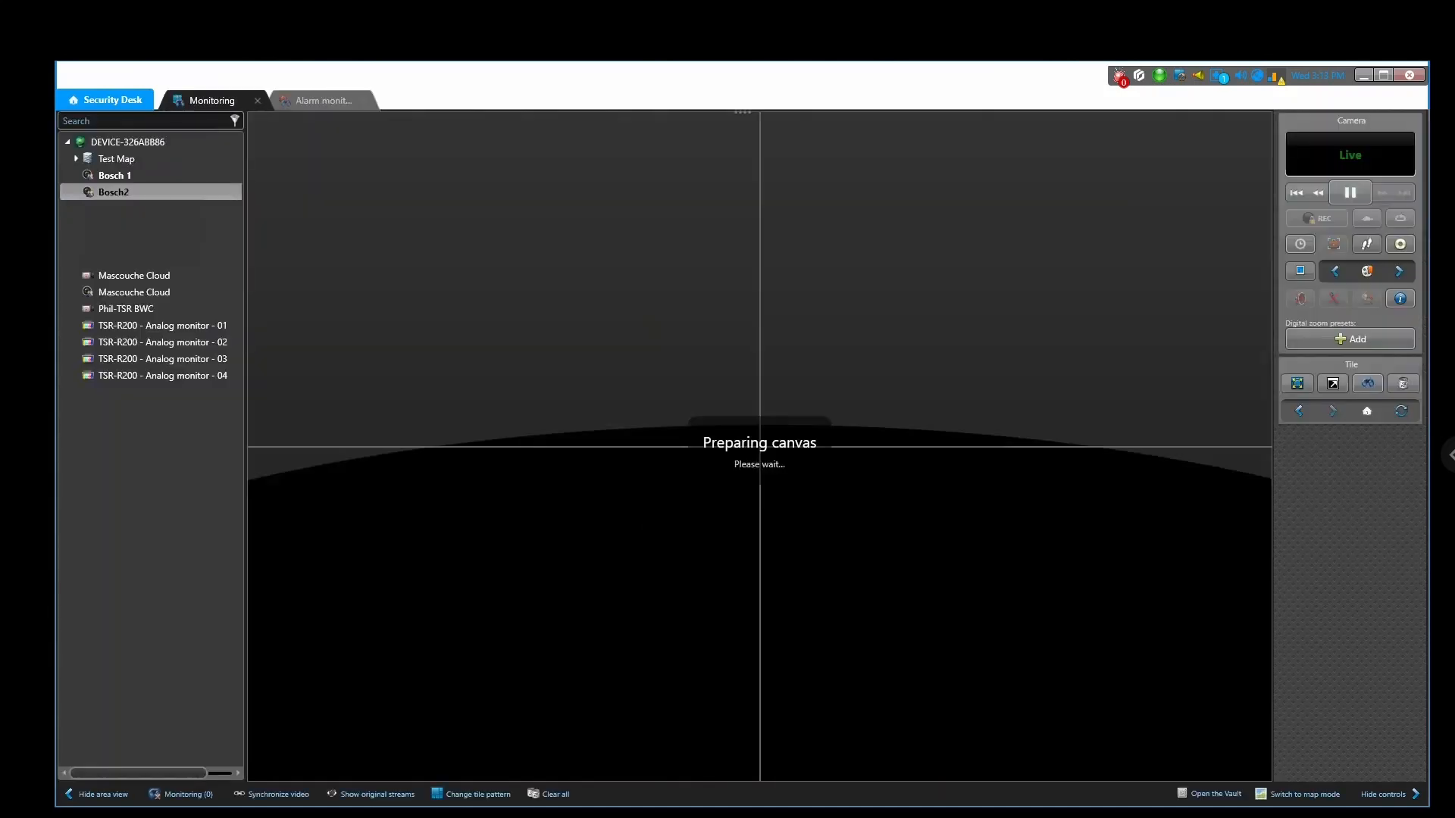
click(114, 275)
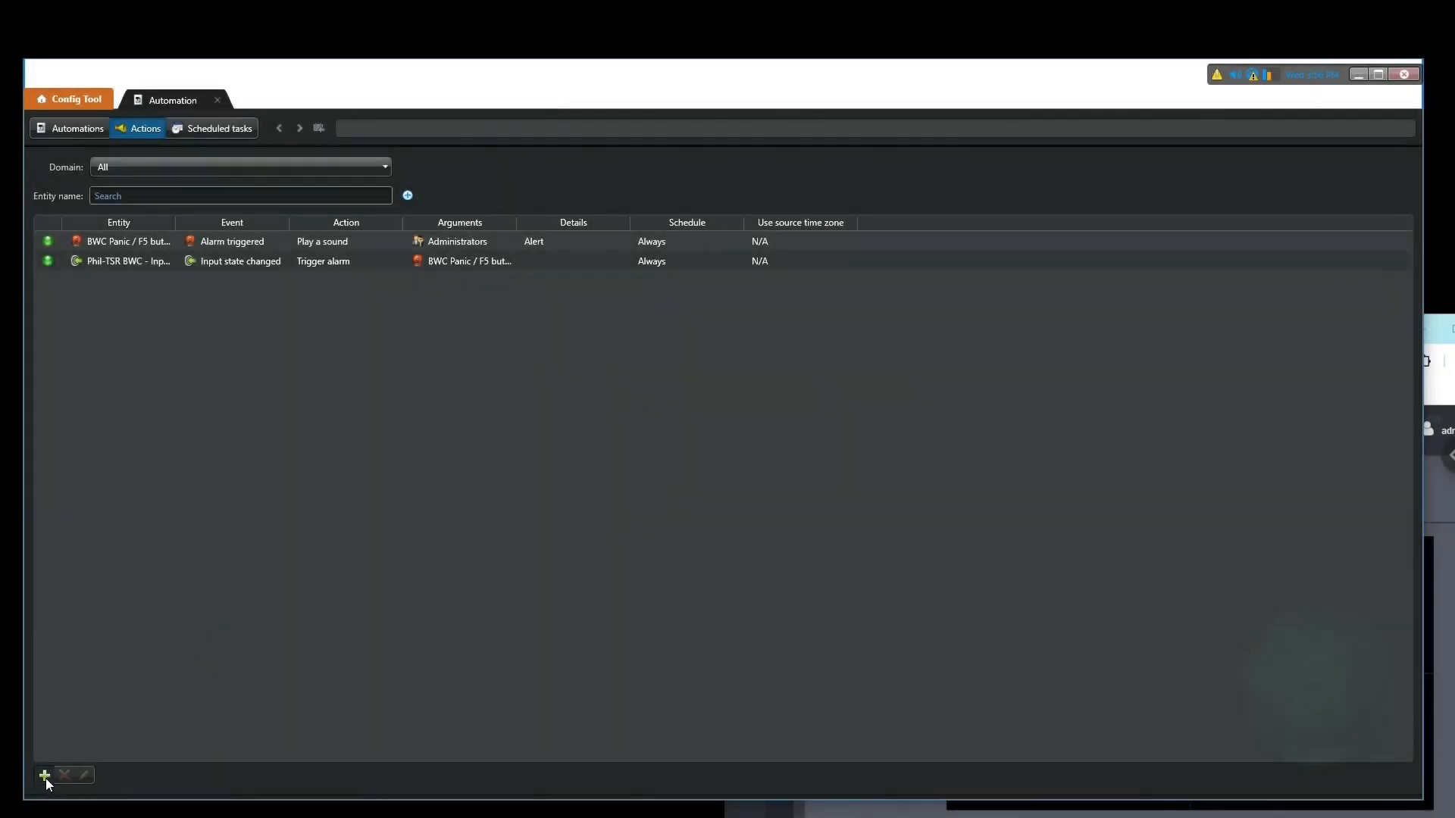
Add another event-to-action in Config Tool for Alarm triggered from the BWC Panic / F5 button alarm.
click(45, 778)
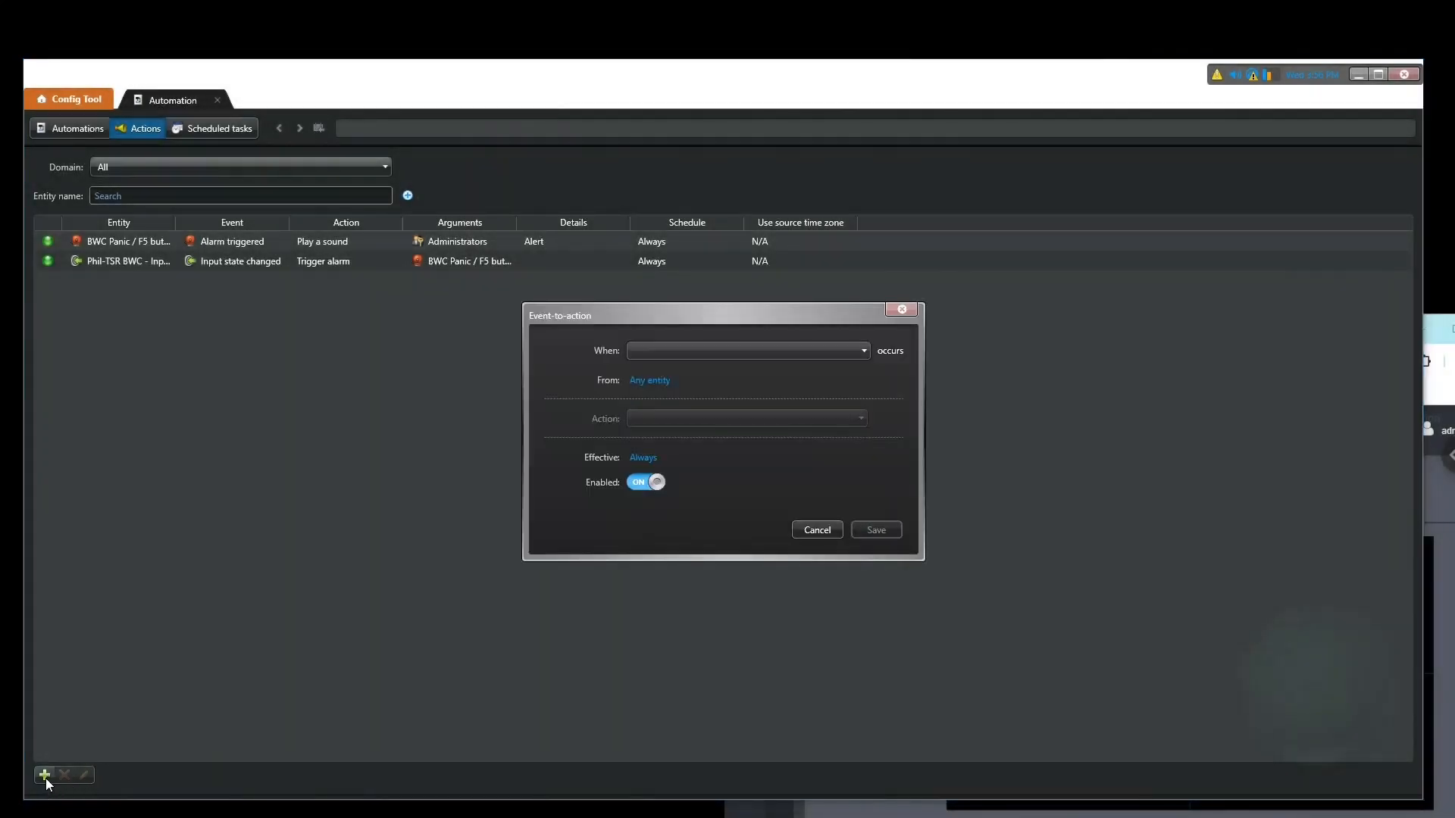
click(766, 353)
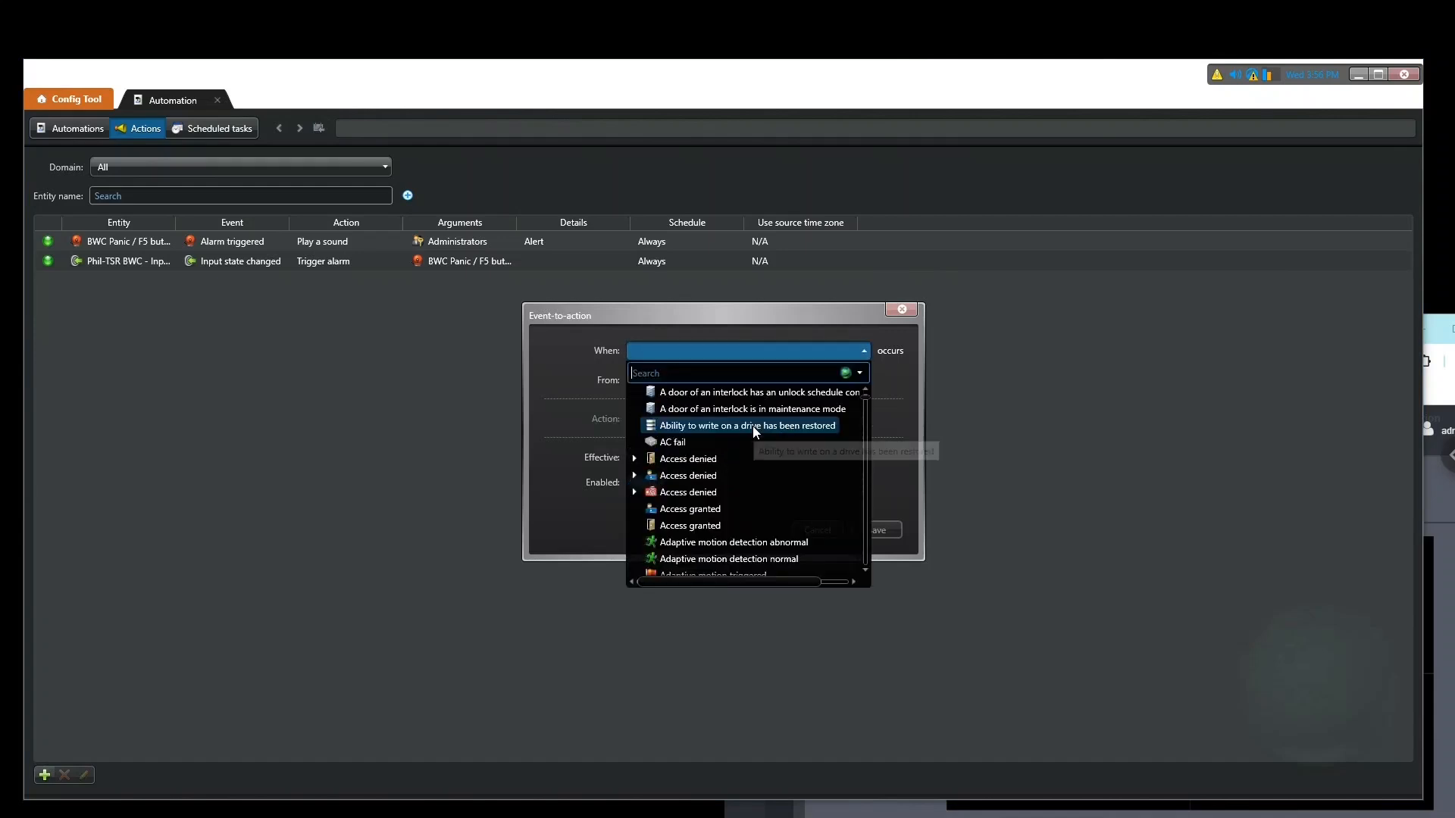
scroll(753, 427, down, 5)
click(712, 515)
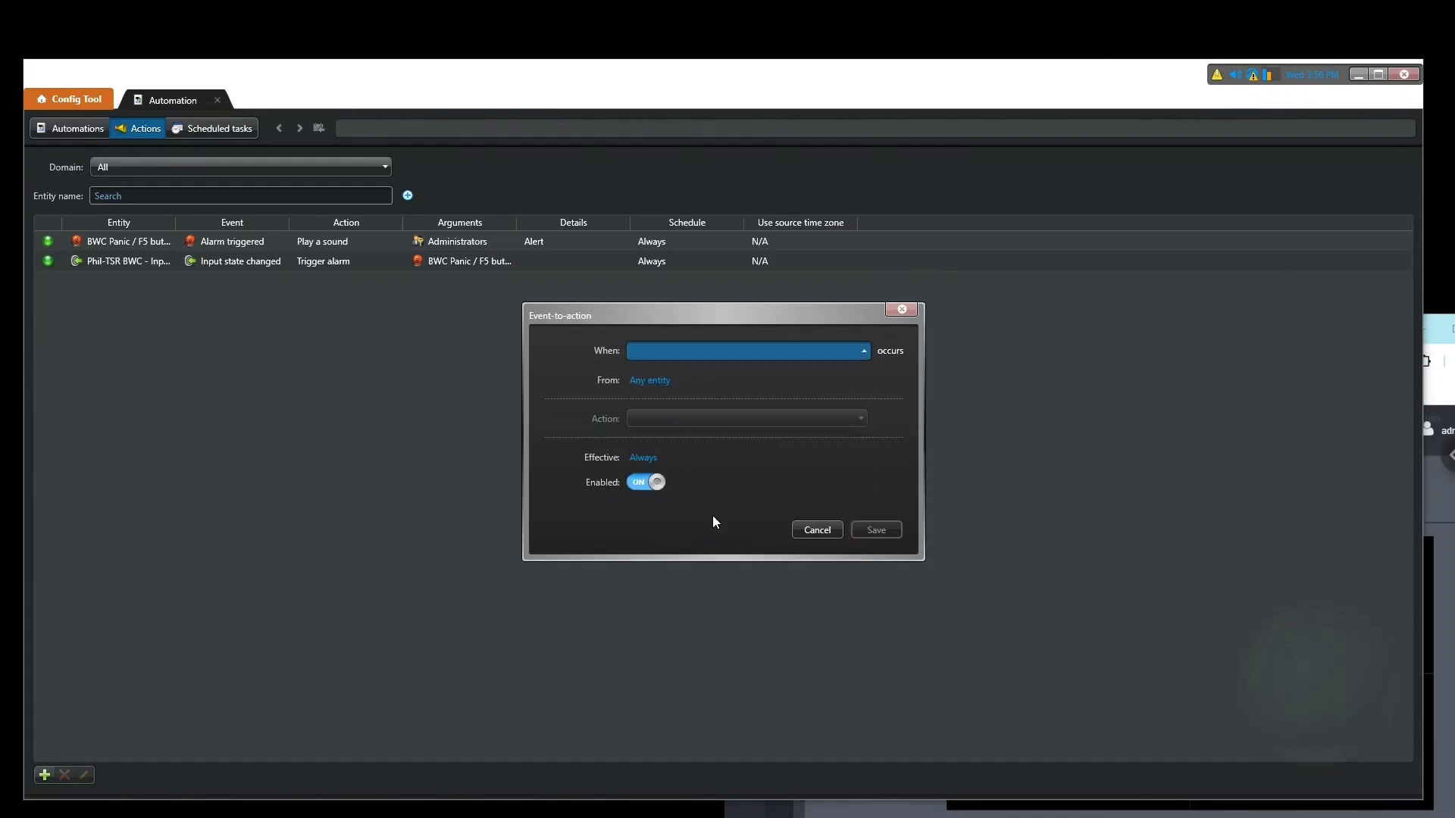
click(657, 380)
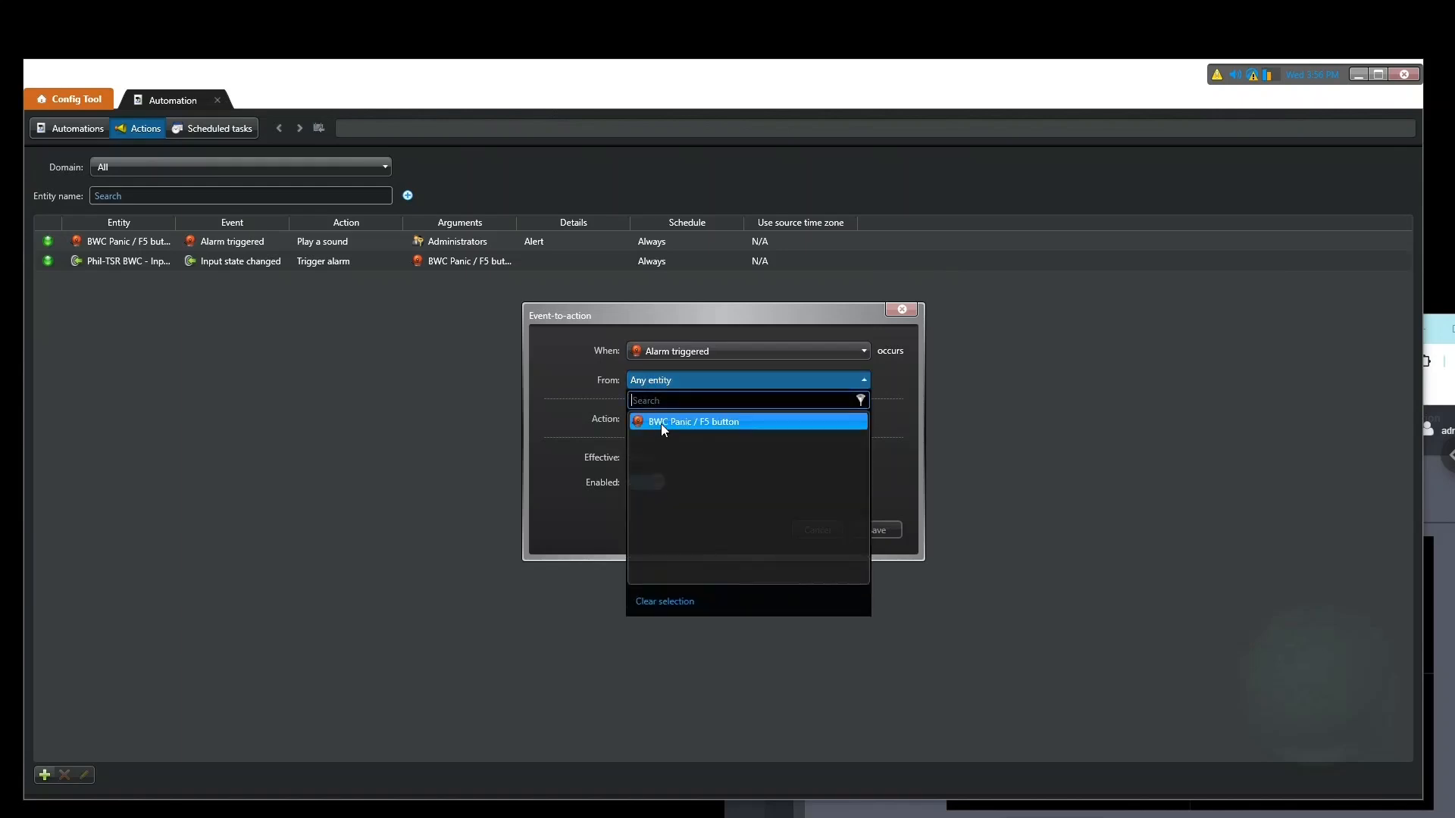
click(660, 424)
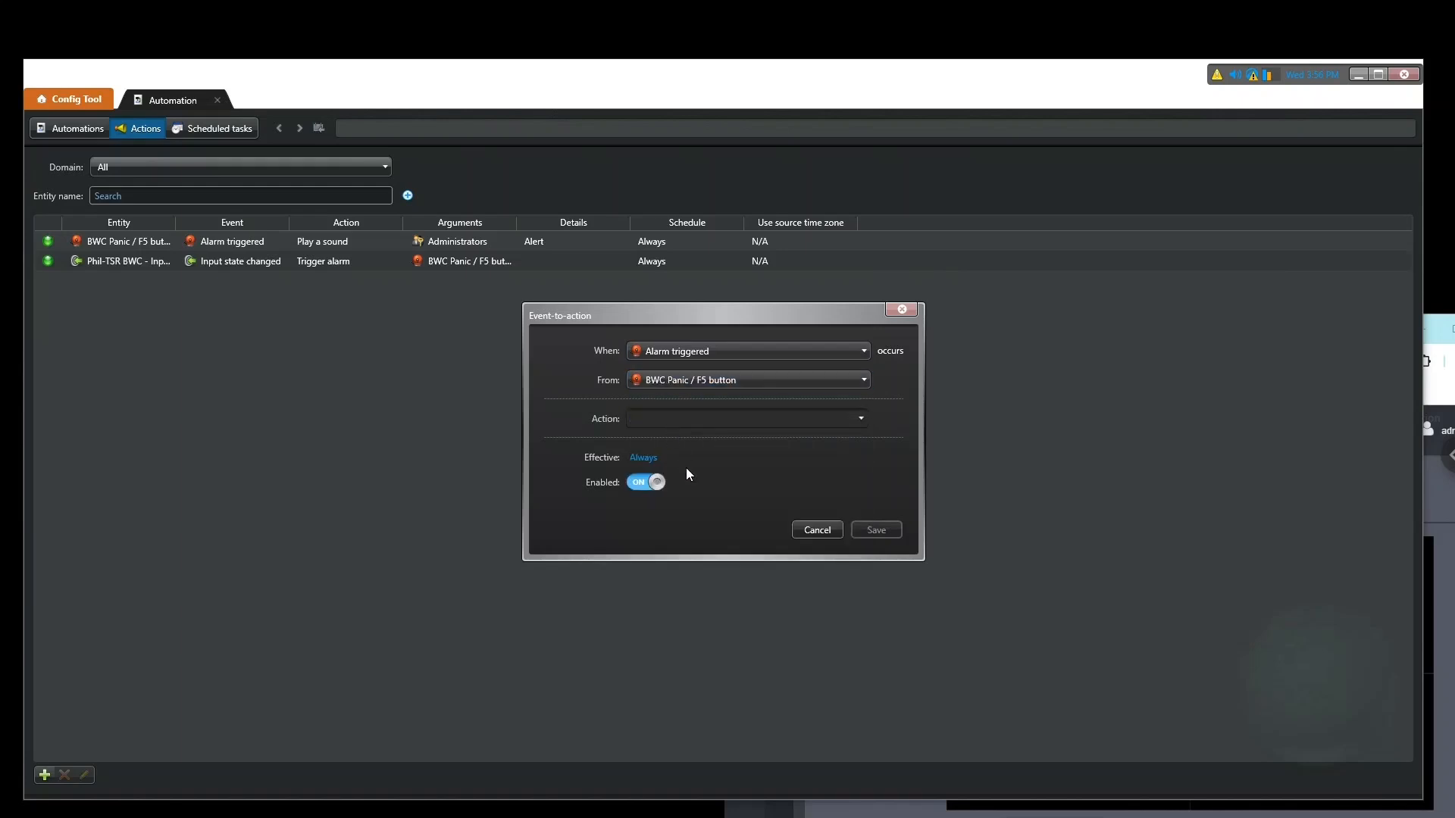
Set the action to display the Phil-TSR BWC camera on TSR-R200 - Analog monitor - 01 and save it.
click(685, 418)
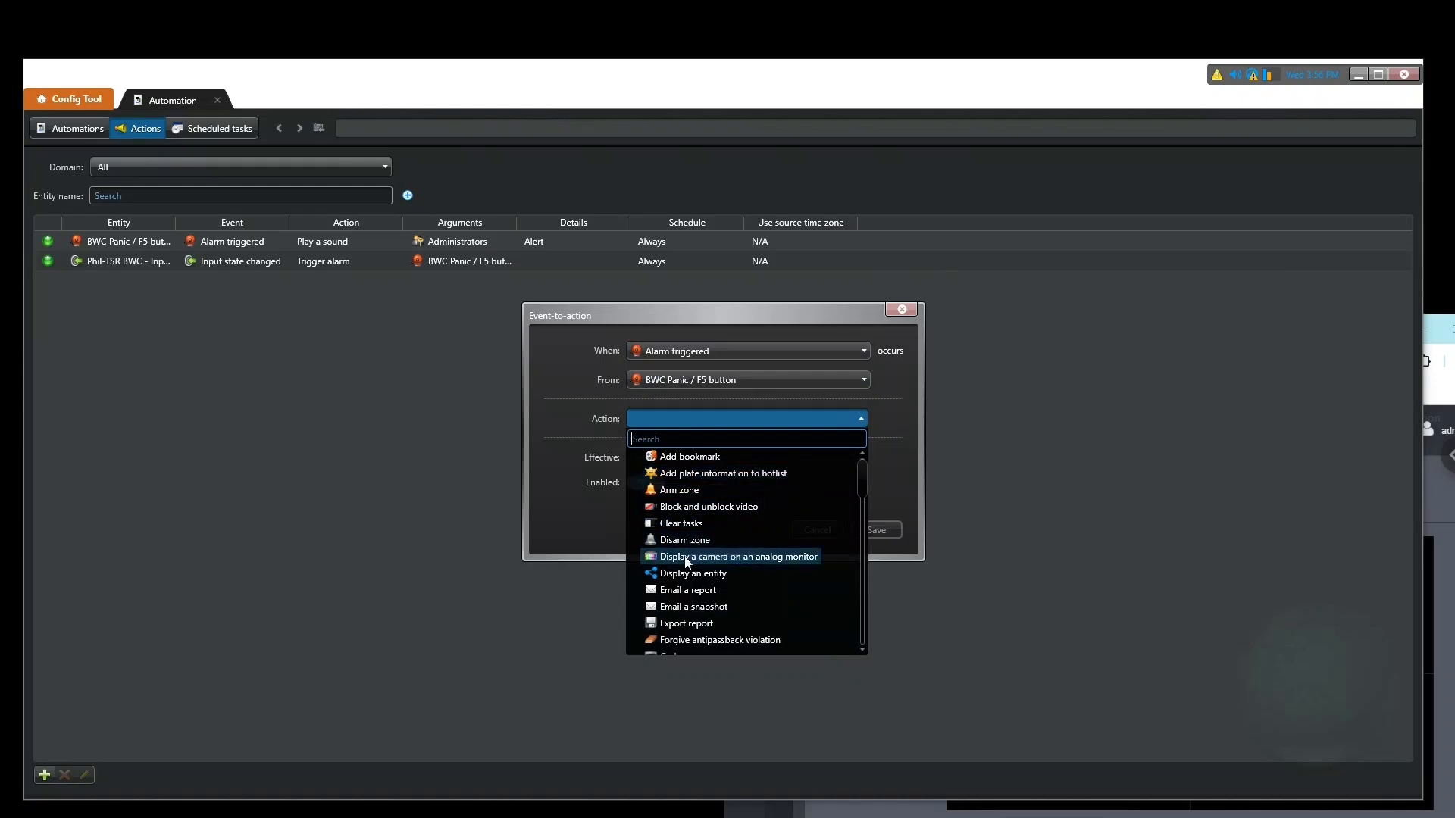
click(684, 557)
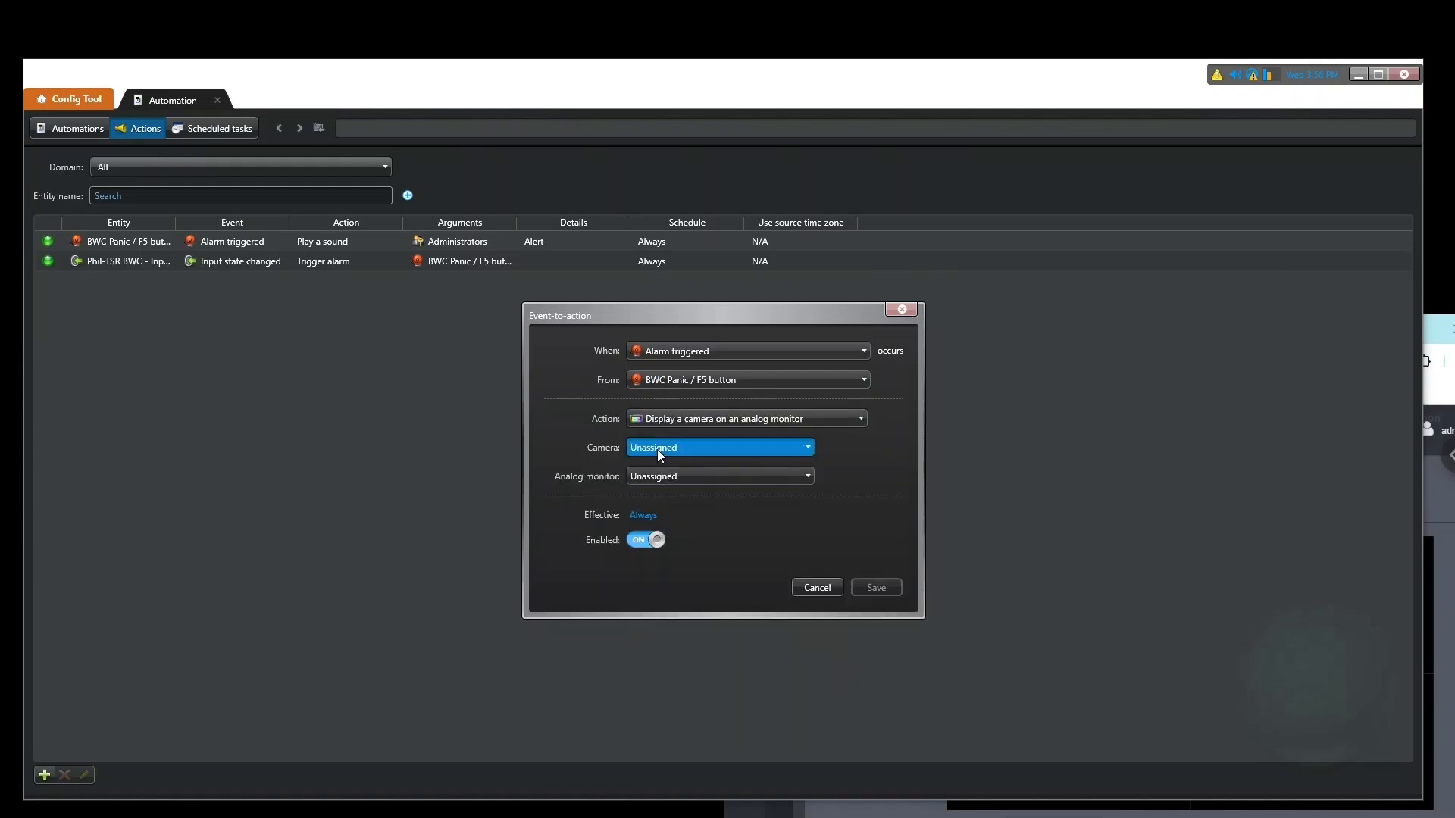
click(657, 448)
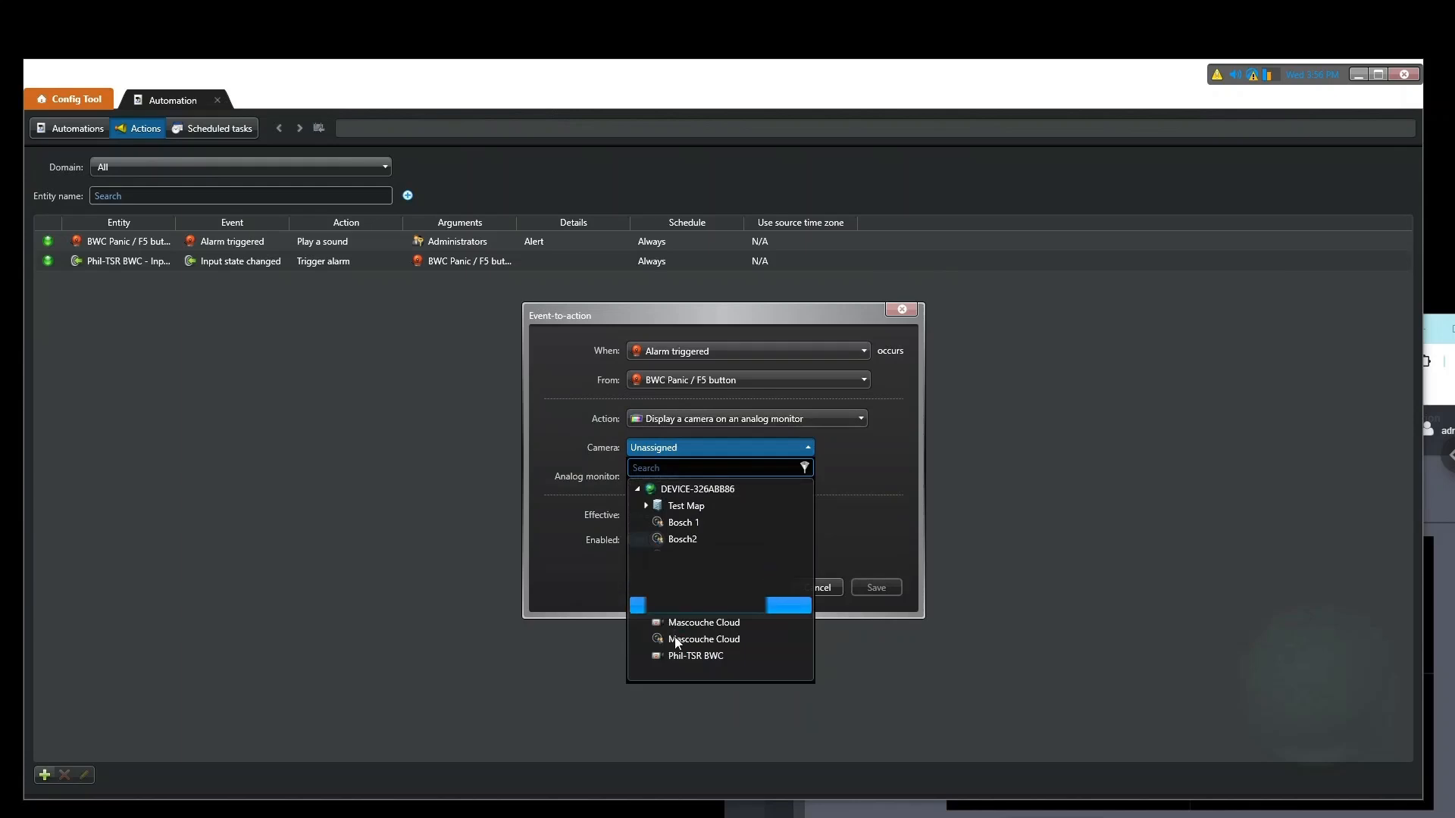
click(671, 656)
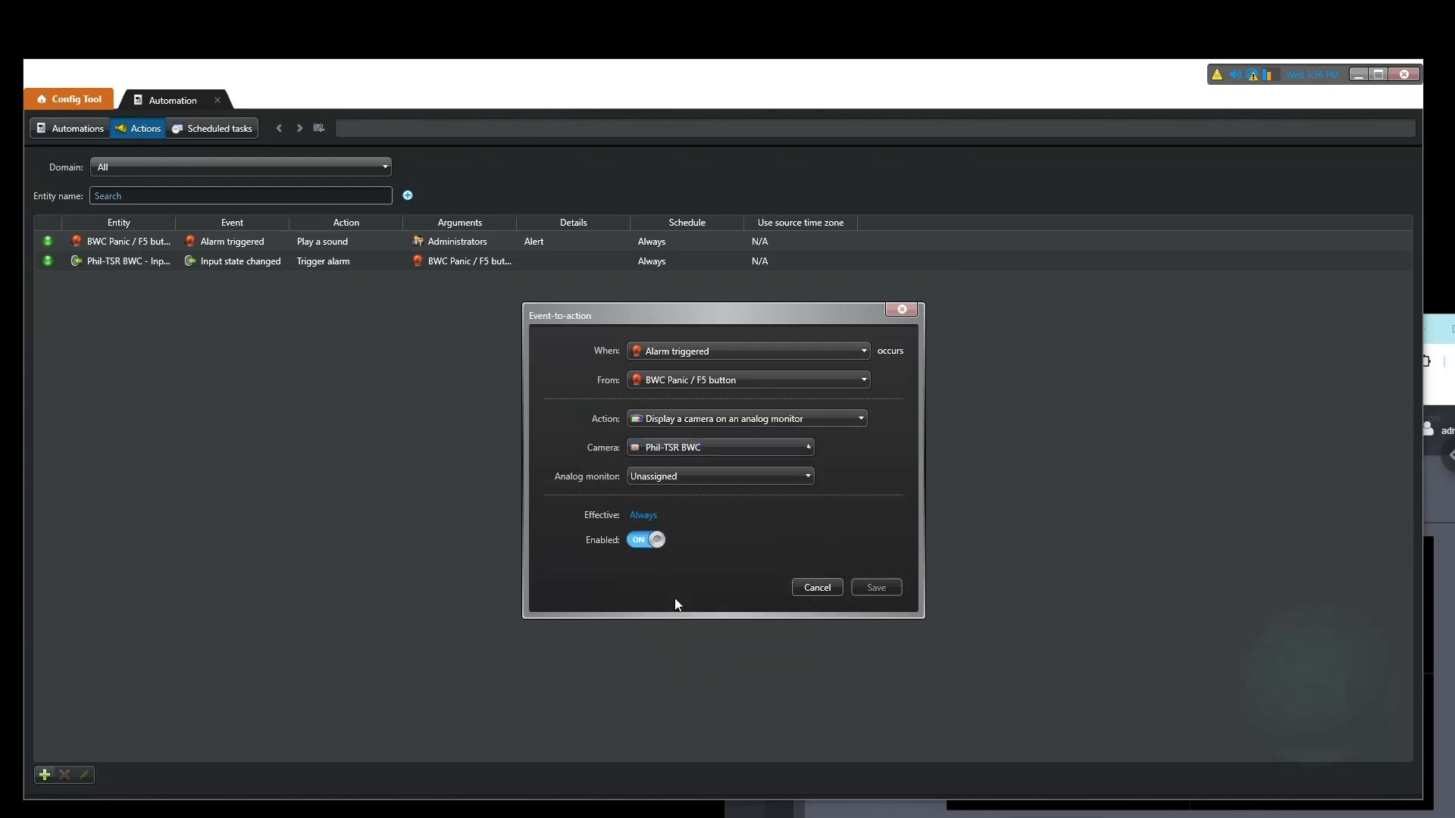
click(681, 477)
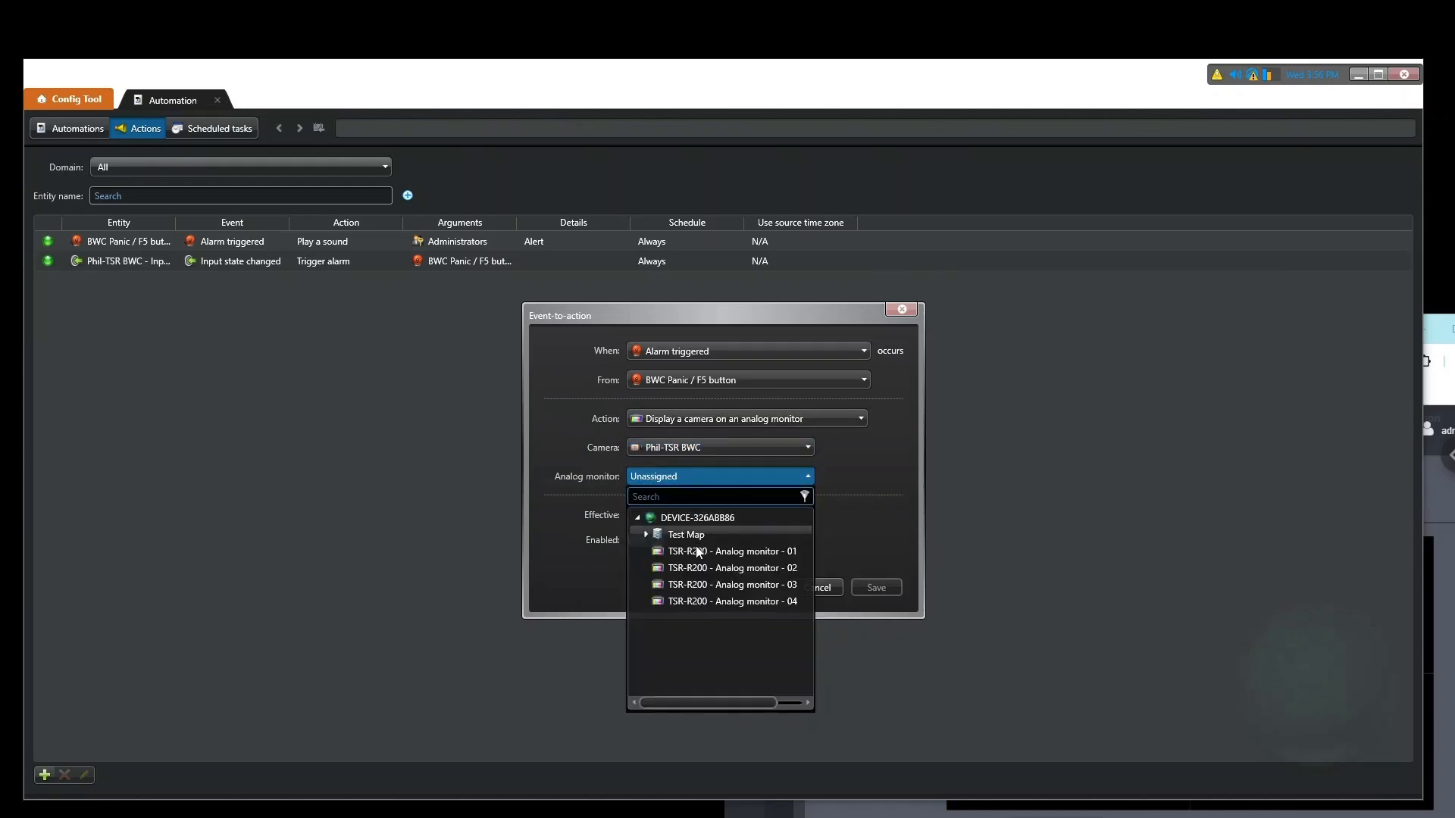
click(698, 550)
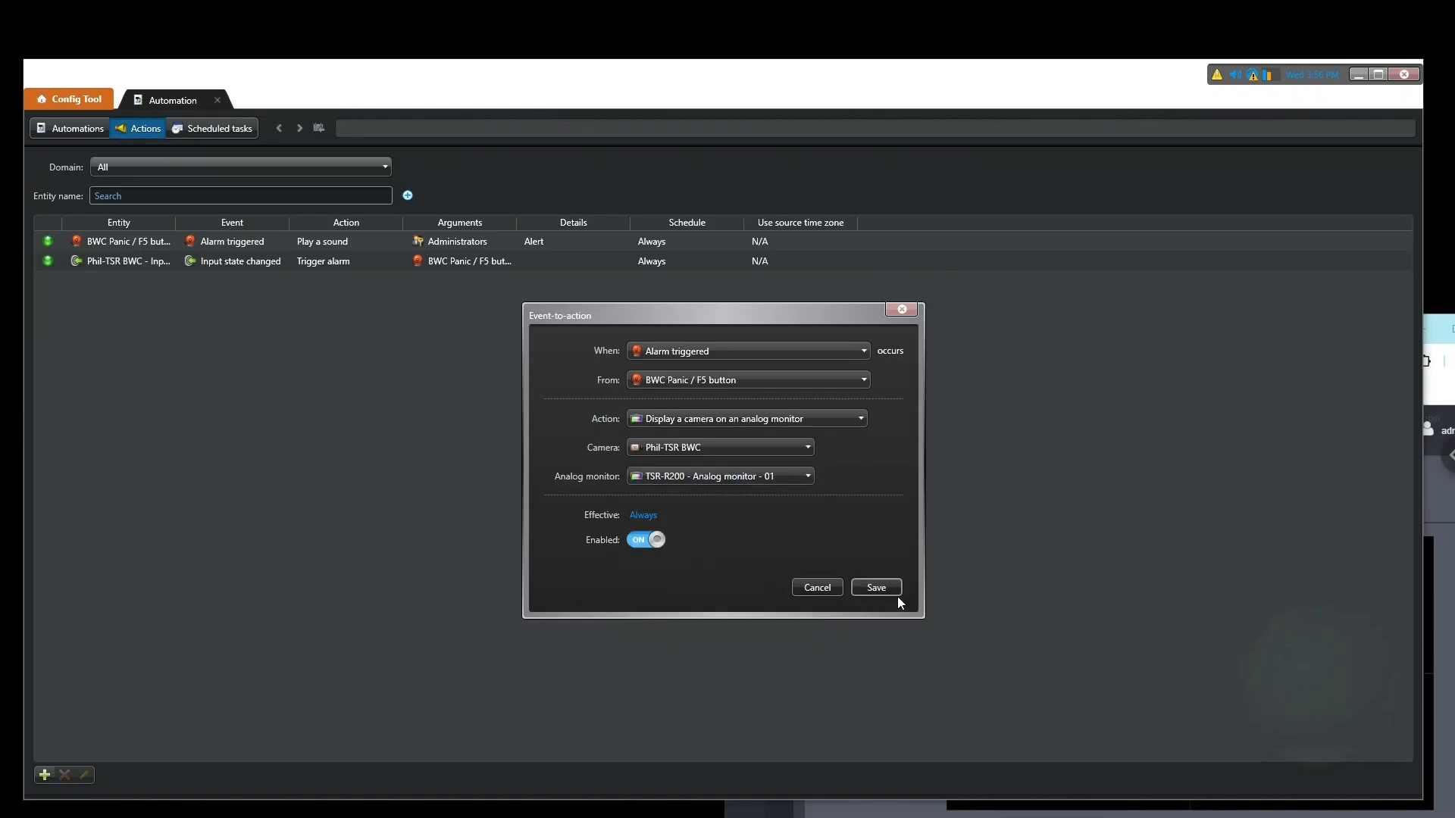
click(877, 588)
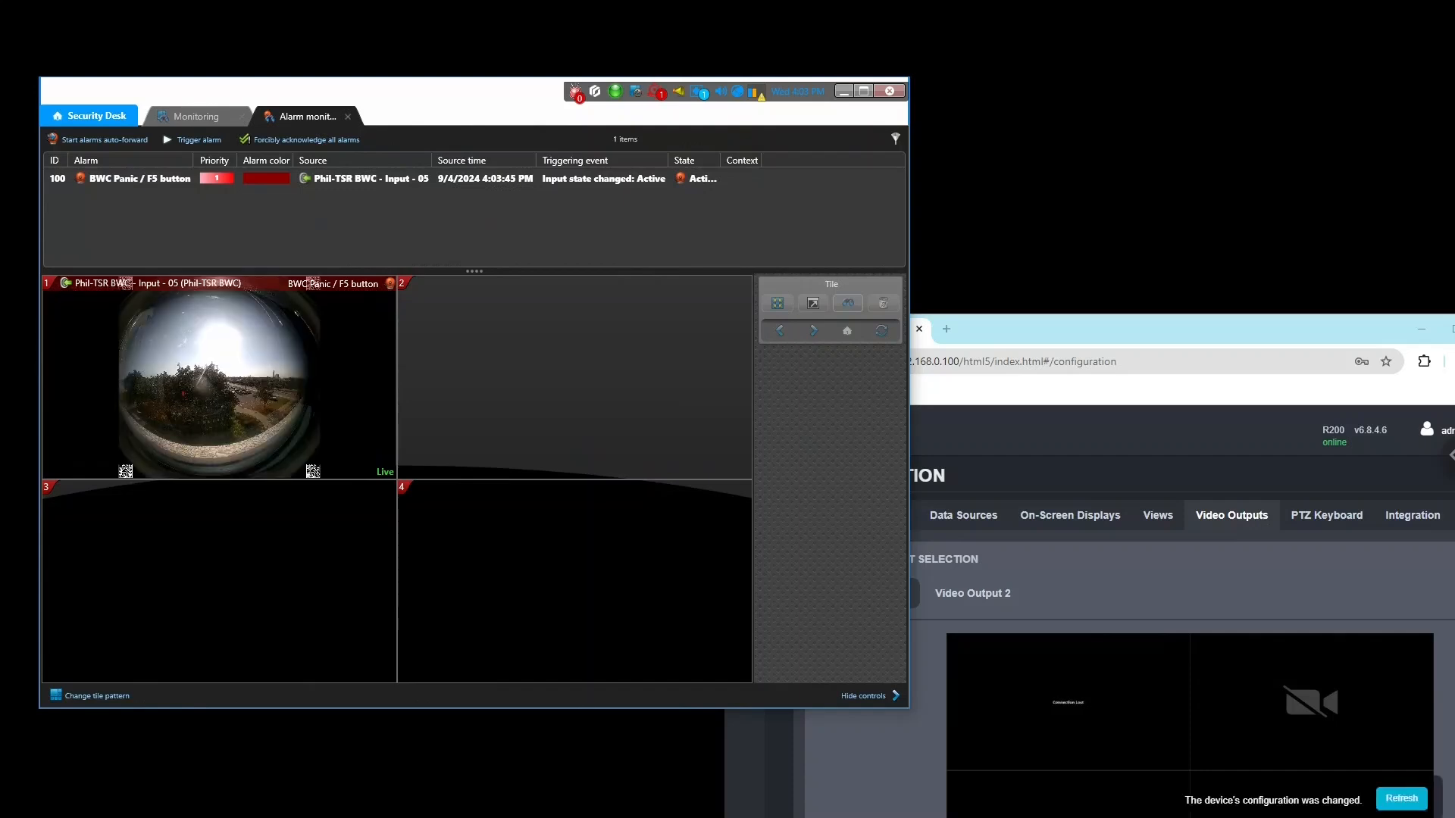
Switch to the IONODES web interface to check the Video Output 1 preview.
key(alt+Tab)
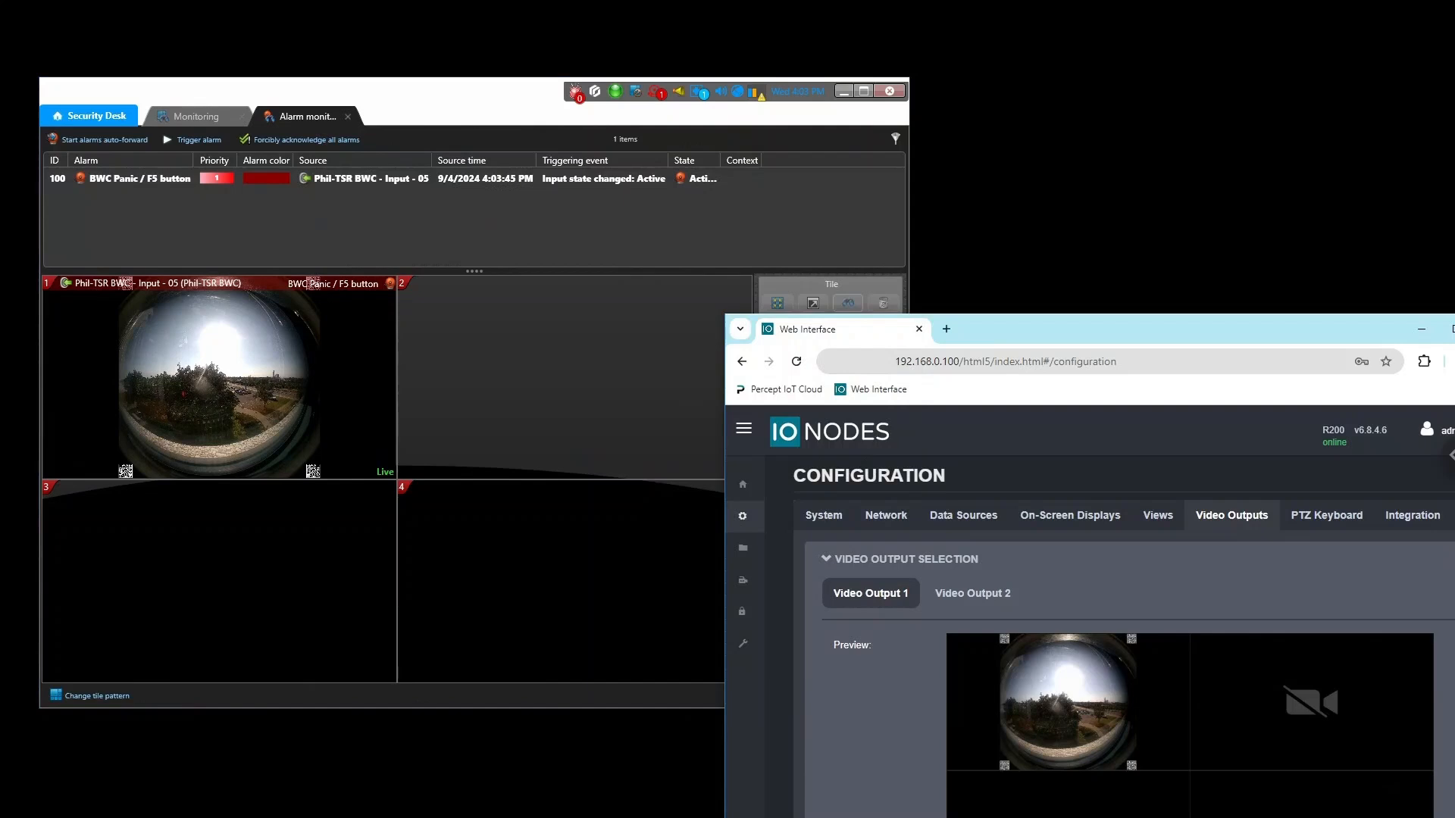